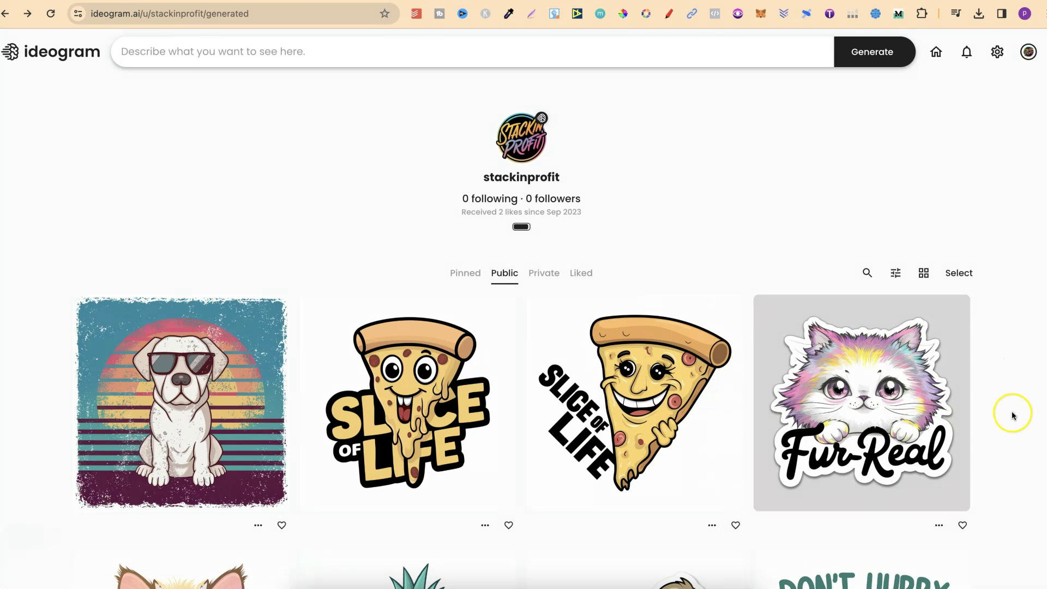
Browse a design and peek at the generation options in the prompt panel
scroll(1012, 416, down, 2)
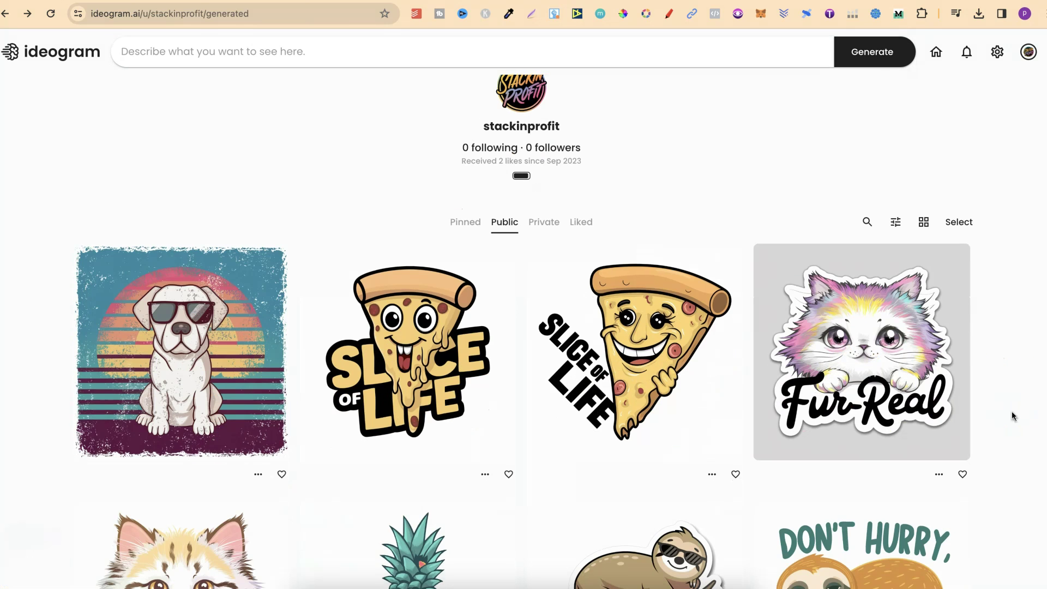
scroll(1012, 415, down, 2)
scroll(1012, 416, down, 3)
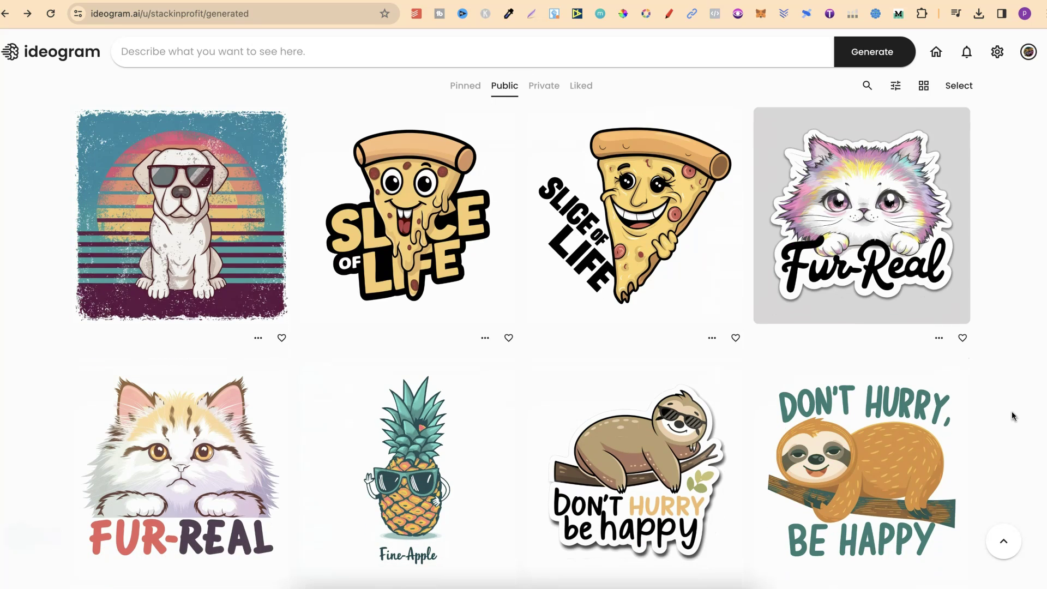
click(710, 121)
click(645, 52)
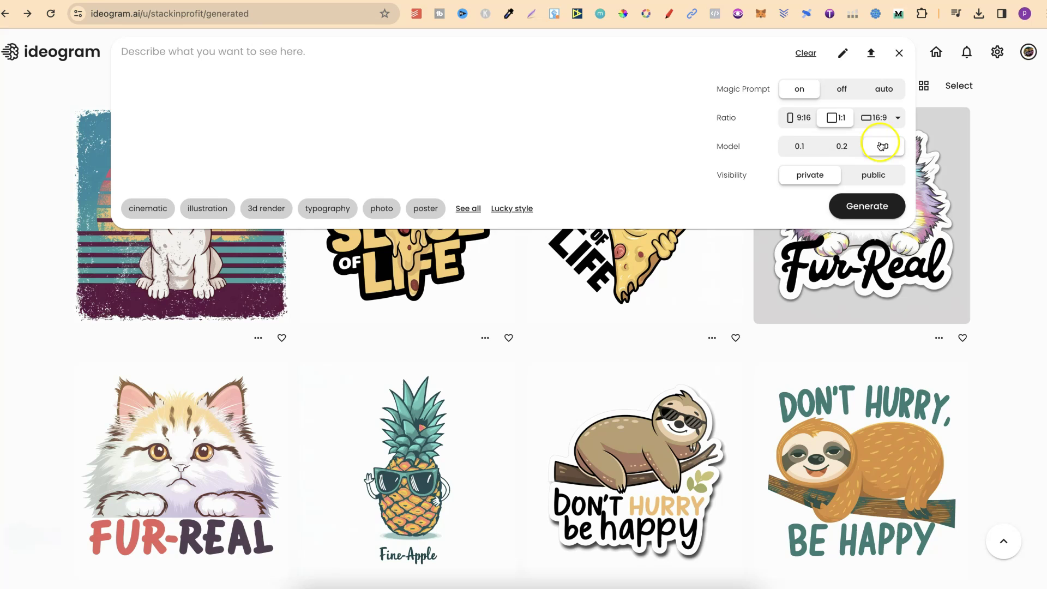
click(1020, 300)
scroll(1020, 301, down, 5)
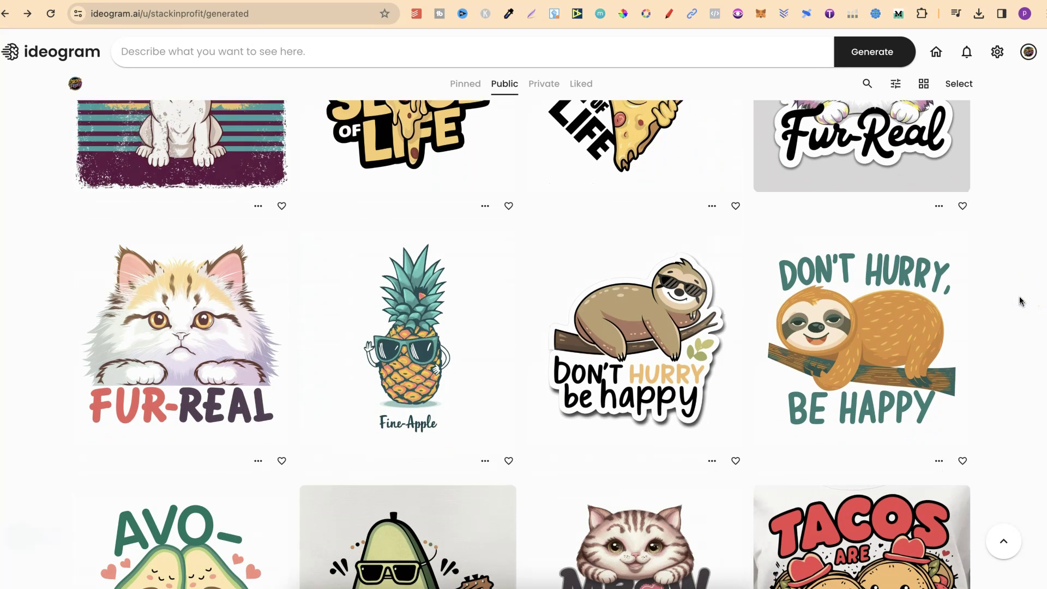
scroll(1021, 301, down, 8)
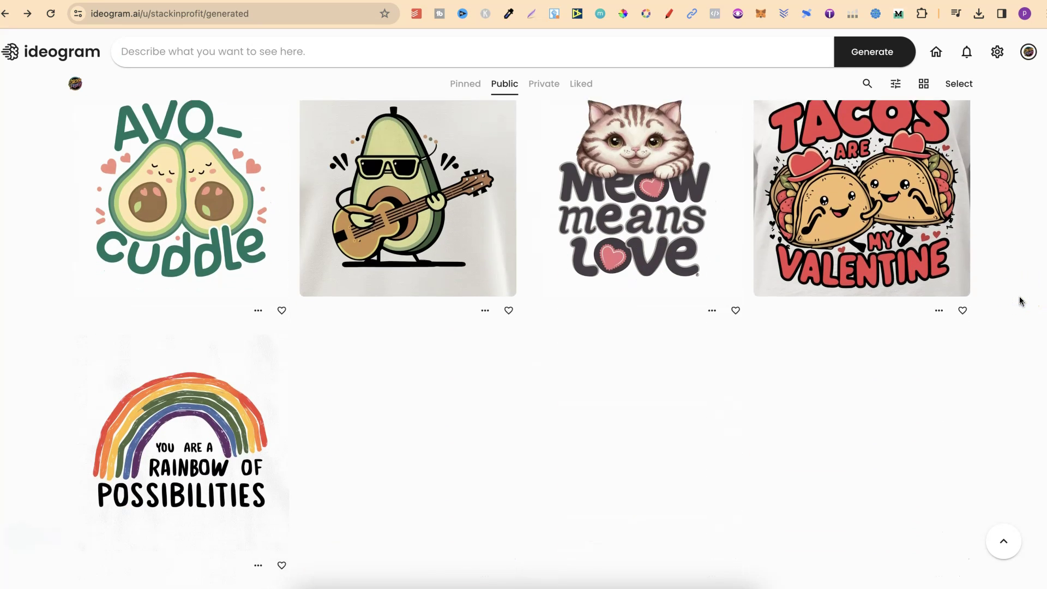
scroll(1019, 296, up, 8)
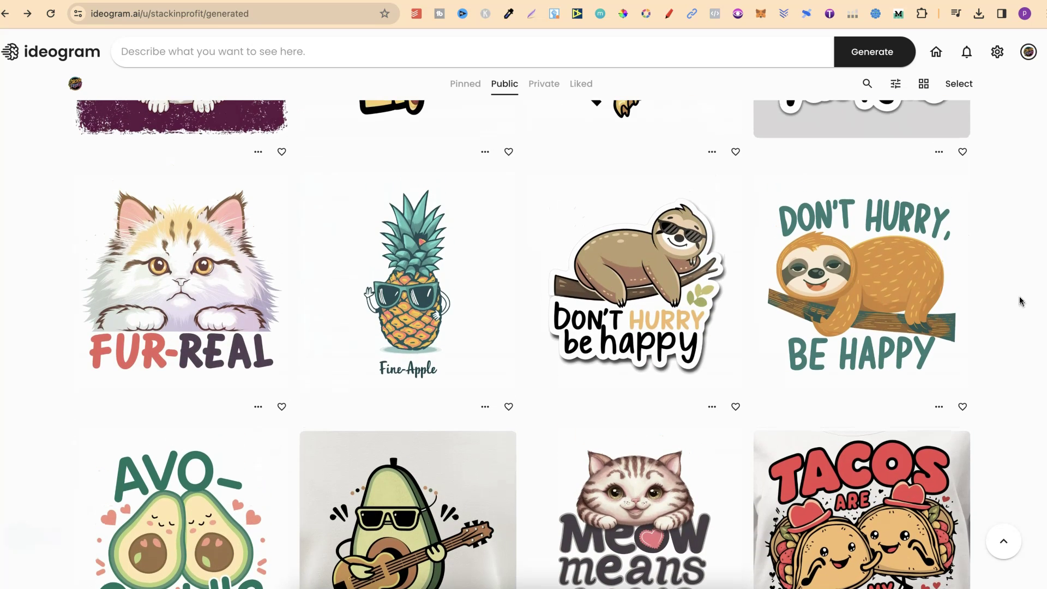
click(1019, 300)
scroll(1019, 299, up, 5)
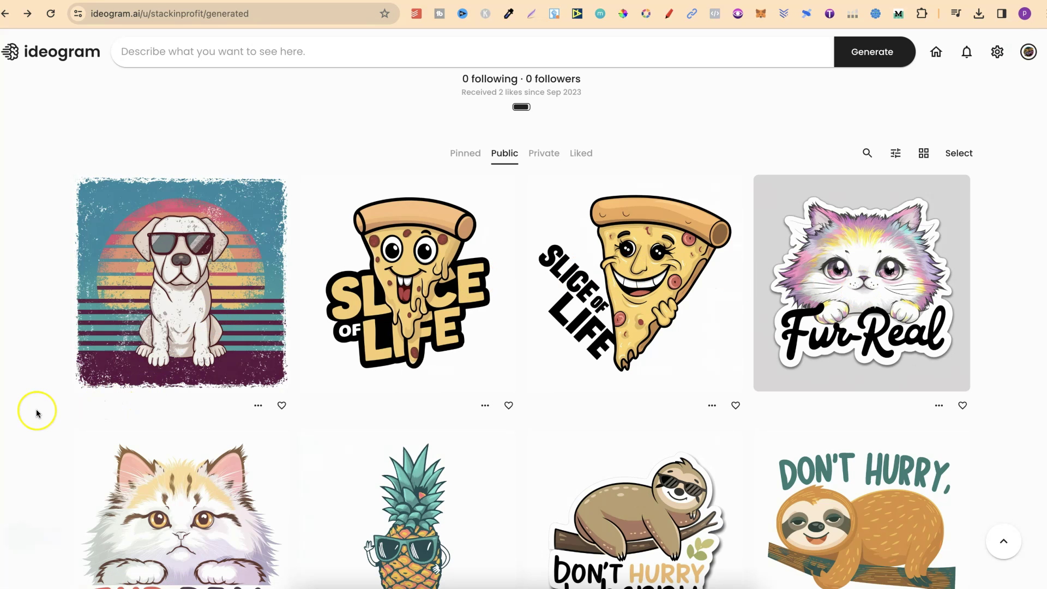
scroll(35, 410, down, 4)
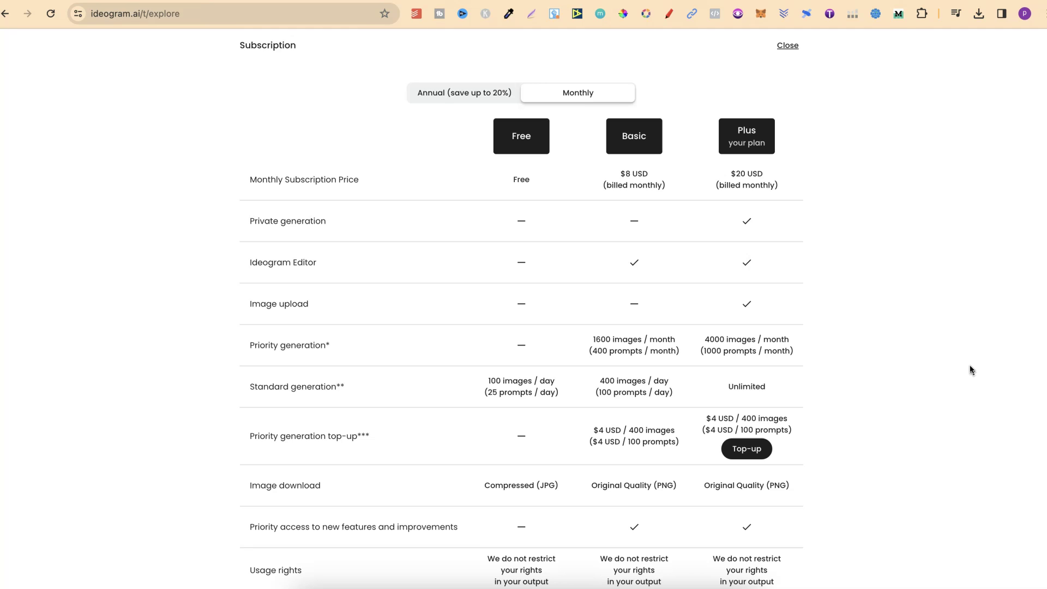
scroll(971, 370, down, 2)
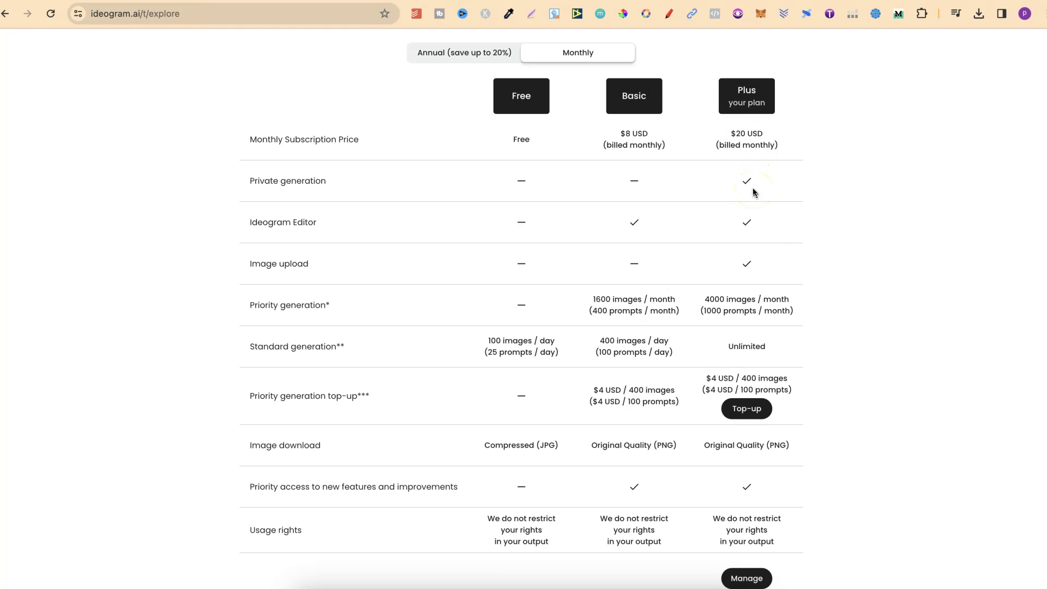
Return to the gallery, then switch to the community Explore feed and scroll through it
click(279, 1)
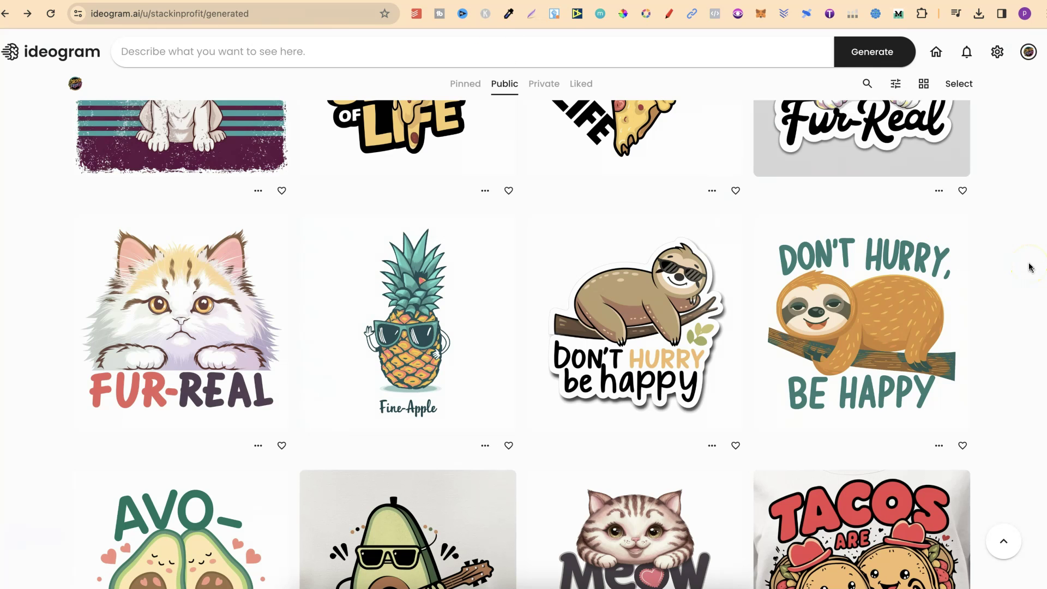
scroll(1031, 267, up, 6)
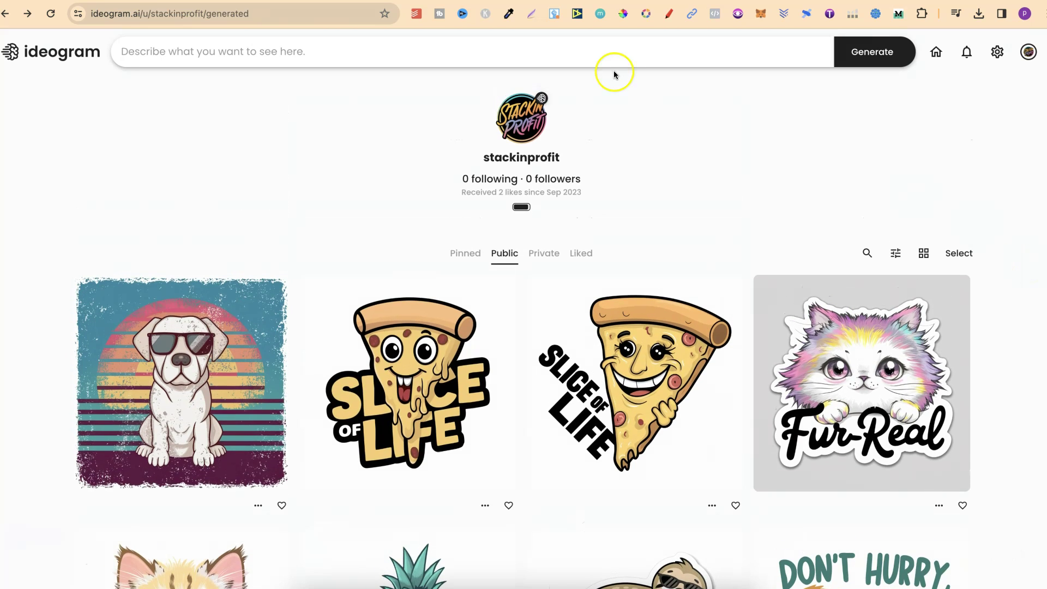
click(55, 51)
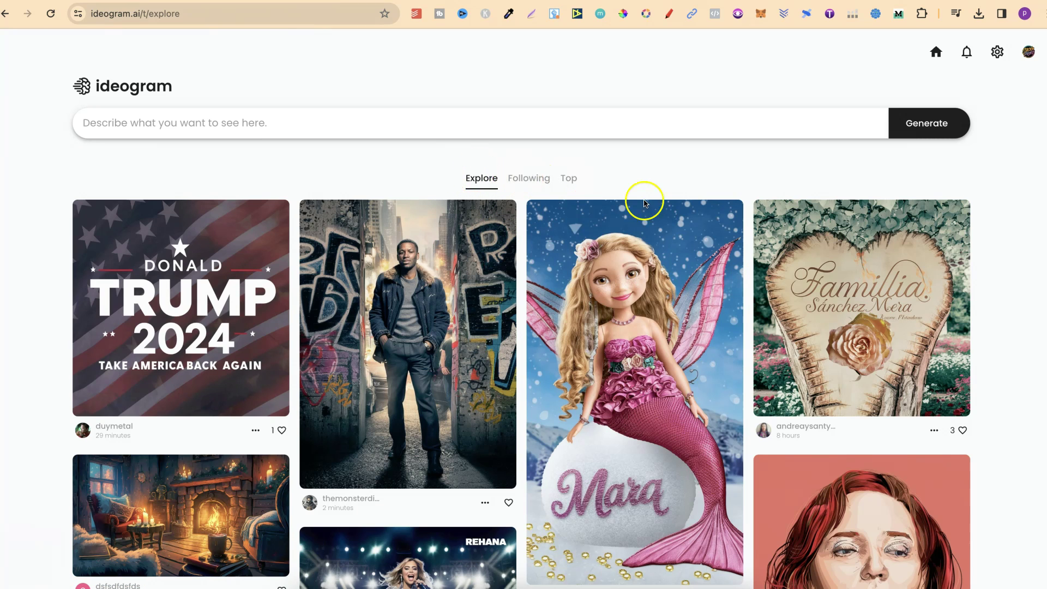
scroll(1009, 414, down, 8)
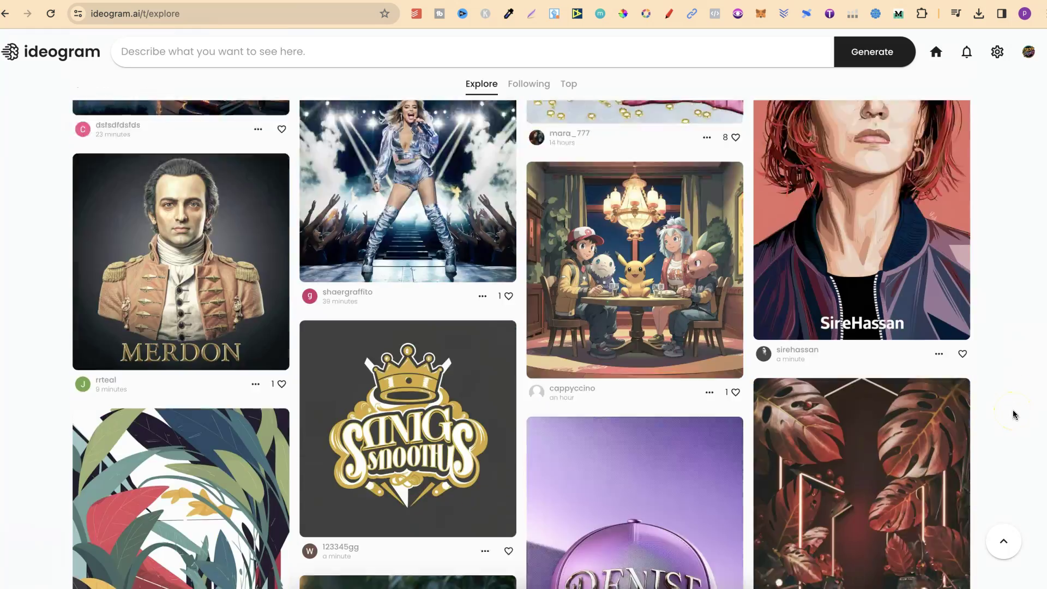
scroll(1014, 414, down, 6)
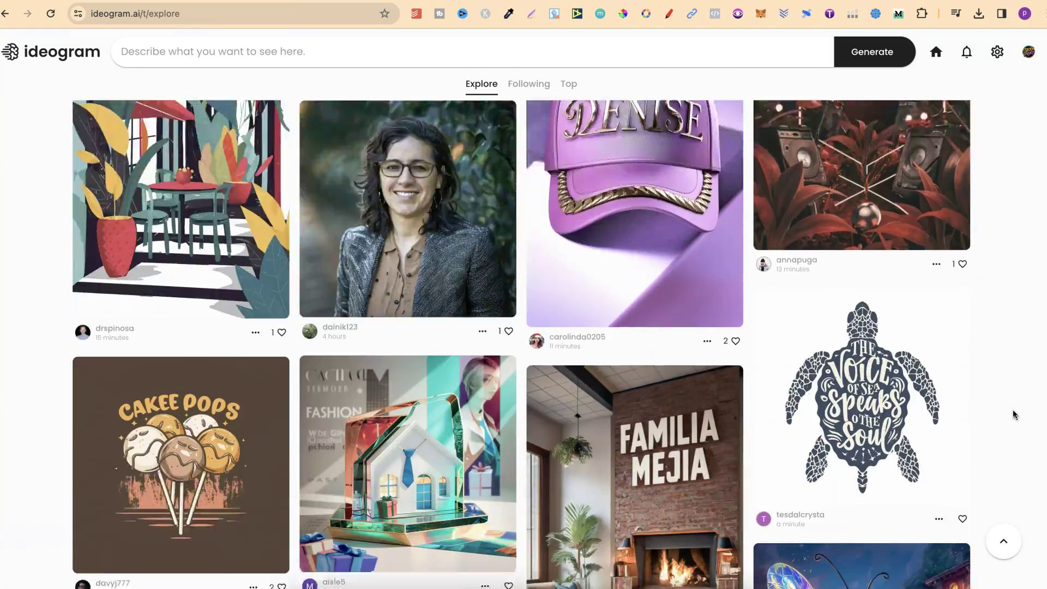
scroll(1014, 415, down, 5)
scroll(1015, 416, up, 20)
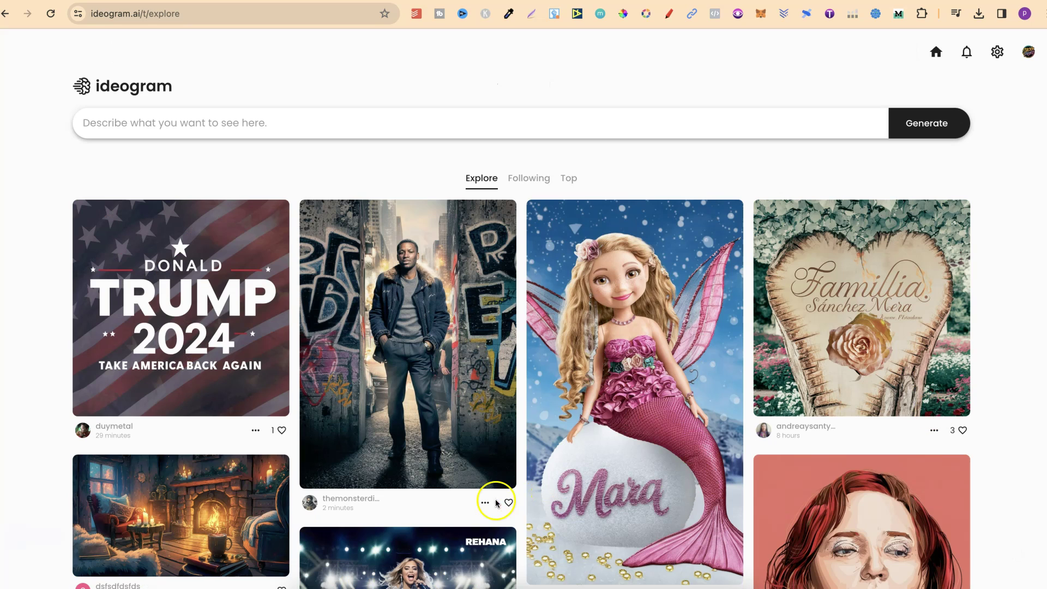
Open a creator's profile in a new tab, then close it to return to Explore
click(33, 406)
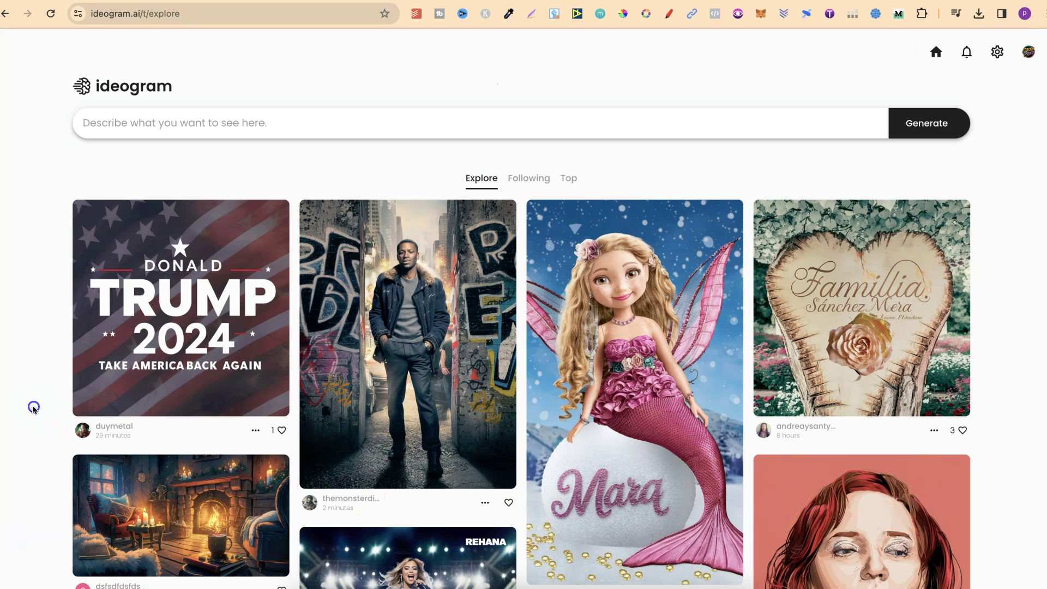
right_click(336, 504)
click(359, 472)
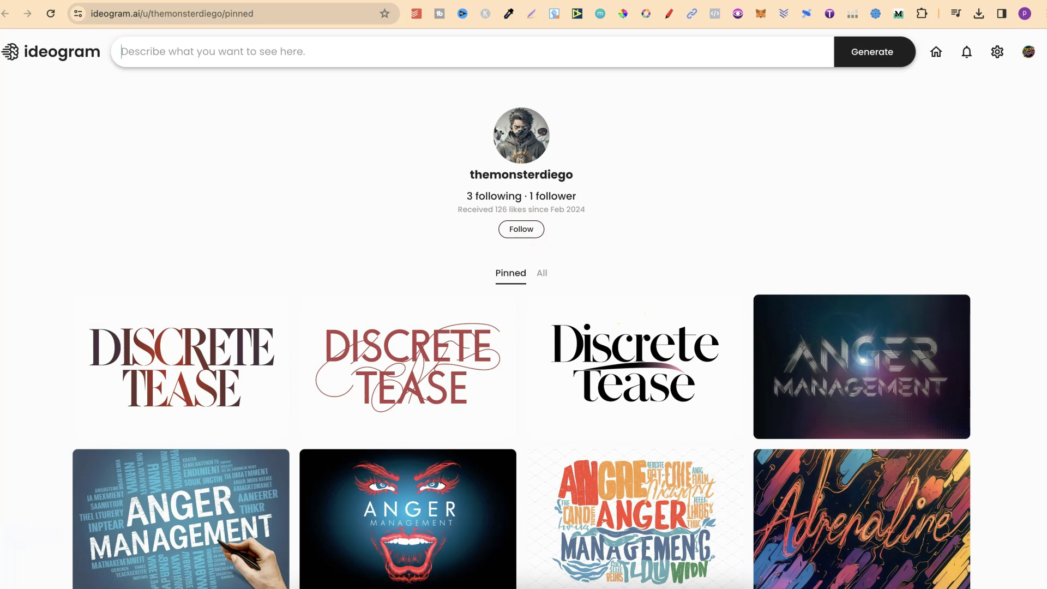
key(super+w)
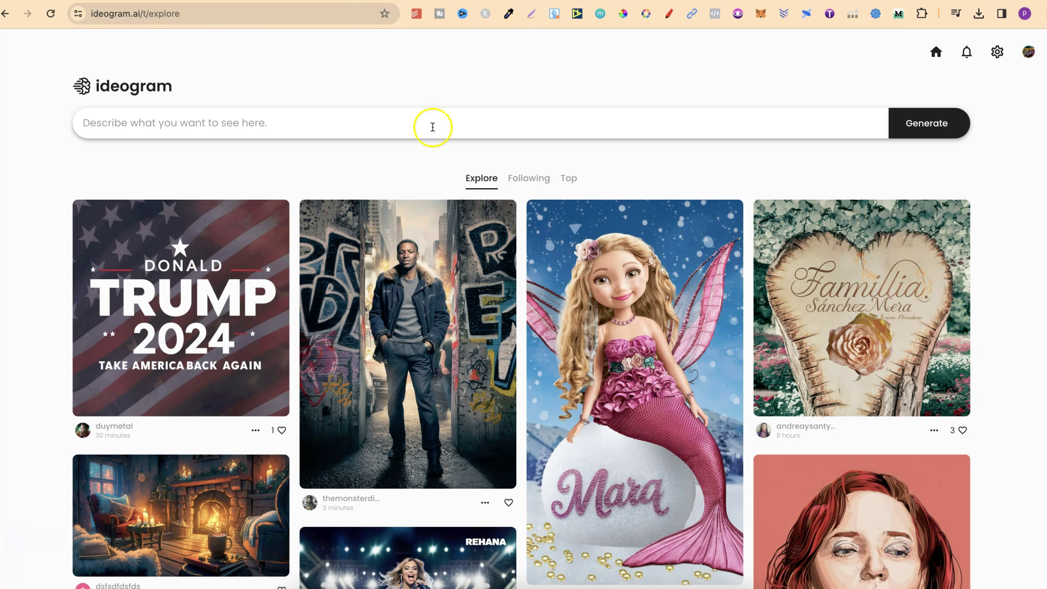
Switch from Following to the Top feed and like the 'I'm Not a Morning Person' hamster shirt
click(528, 179)
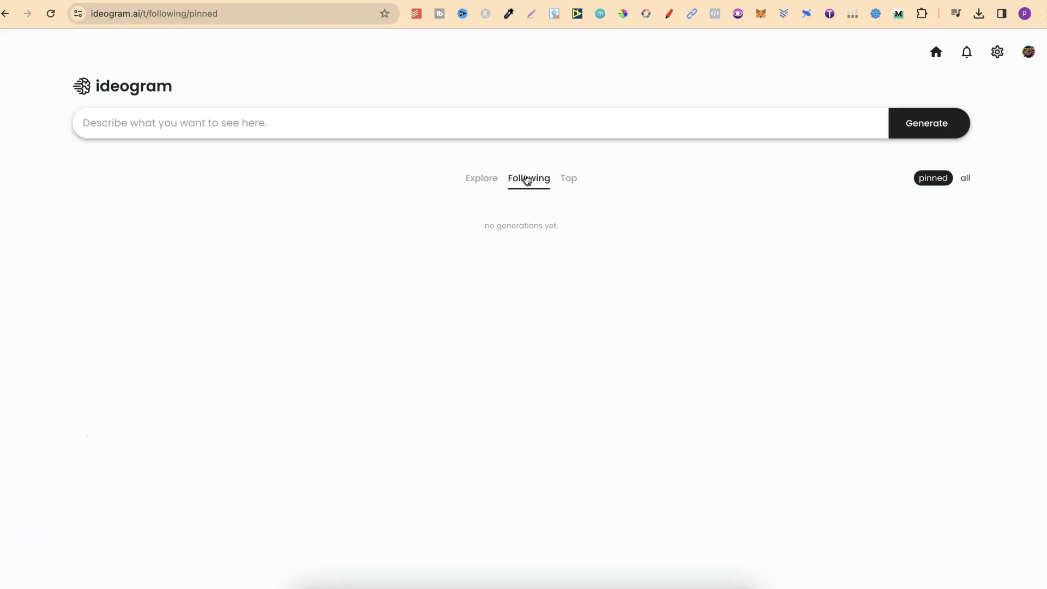
click(567, 179)
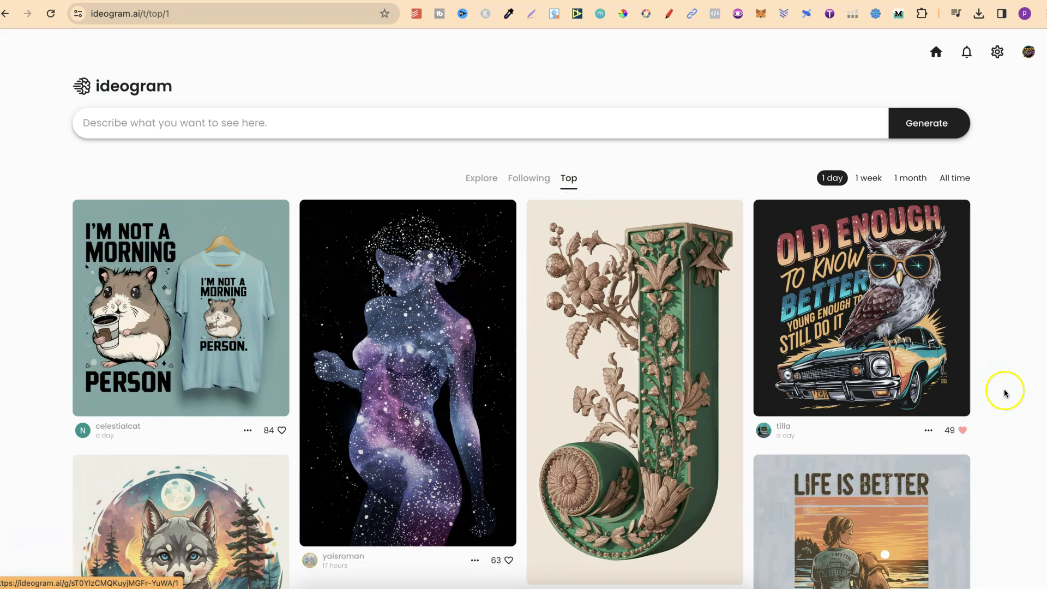
scroll(1006, 395, down, 2)
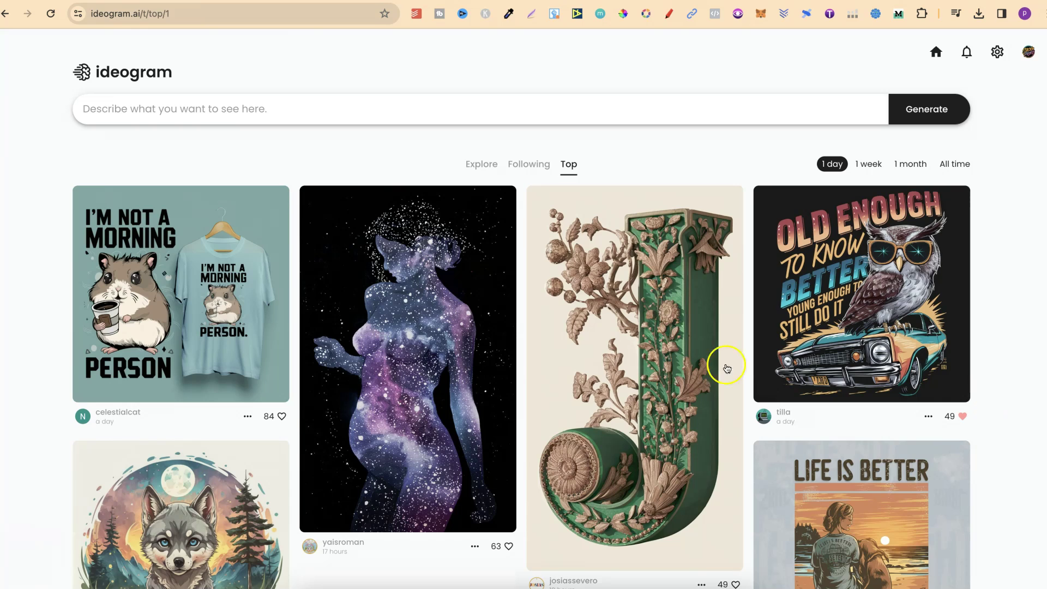
click(283, 417)
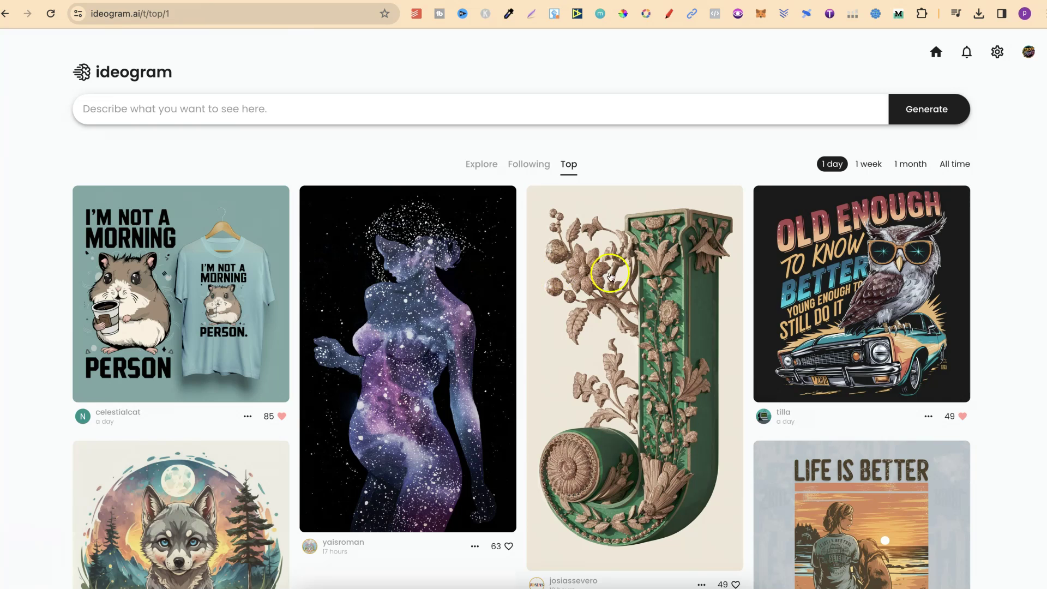
Open the 'Old Enough to Know Better' owl design and view its four variants
click(837, 290)
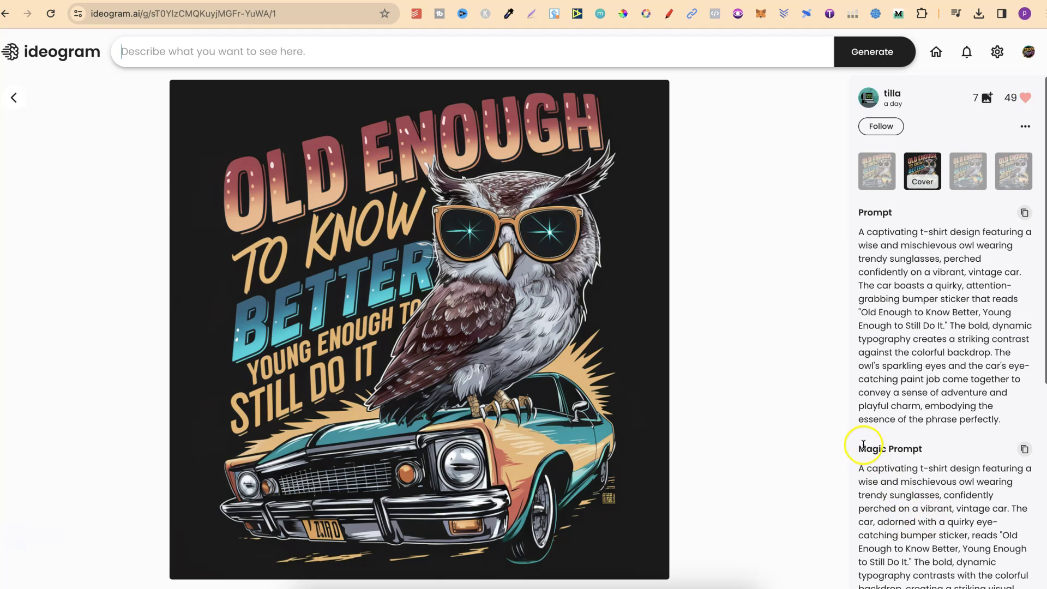
scroll(918, 495, down, 2)
scroll(925, 341, up, 2)
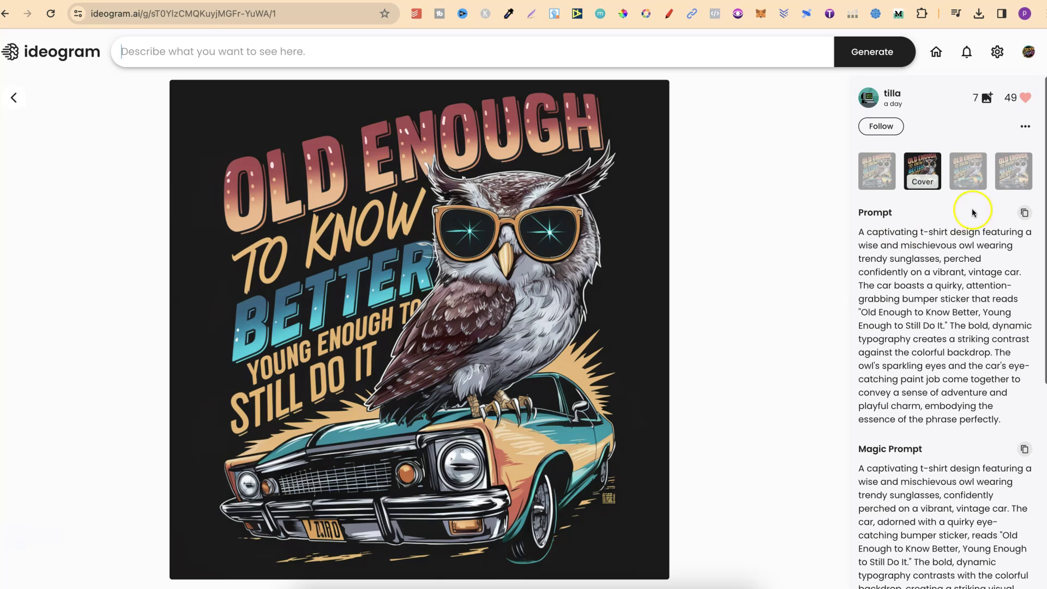
click(869, 172)
click(922, 171)
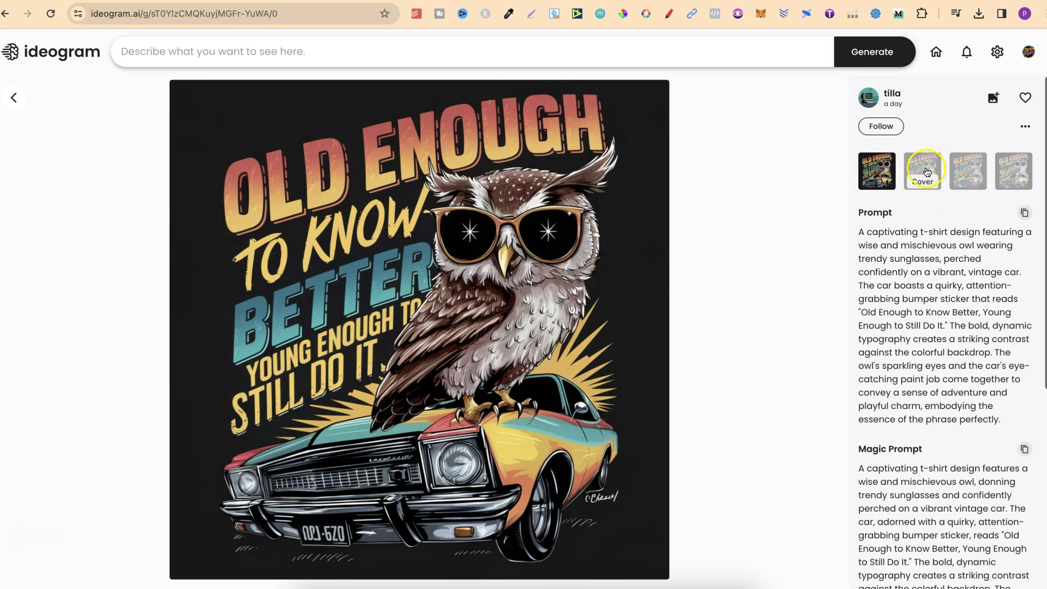
click(955, 174)
click(1003, 175)
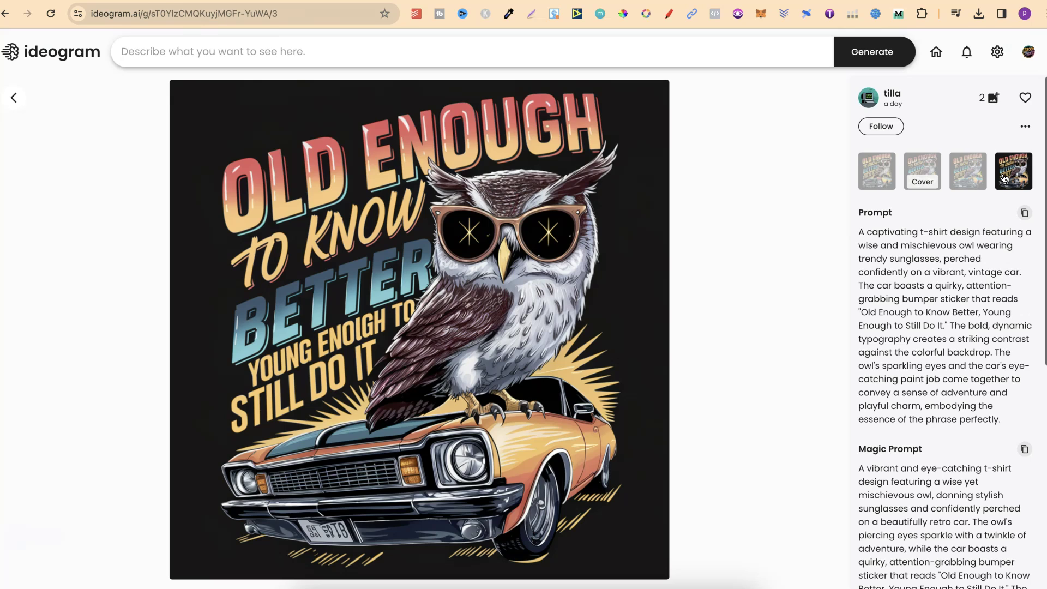
Follow the owl's creator, like the design, and remix it to load its prompt
click(883, 130)
click(883, 131)
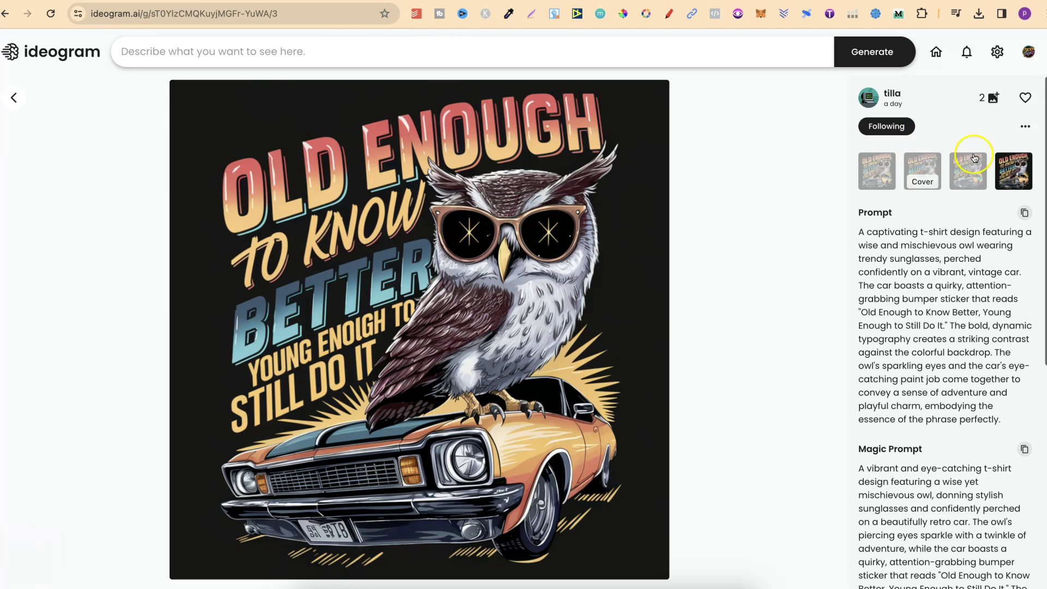
click(1025, 97)
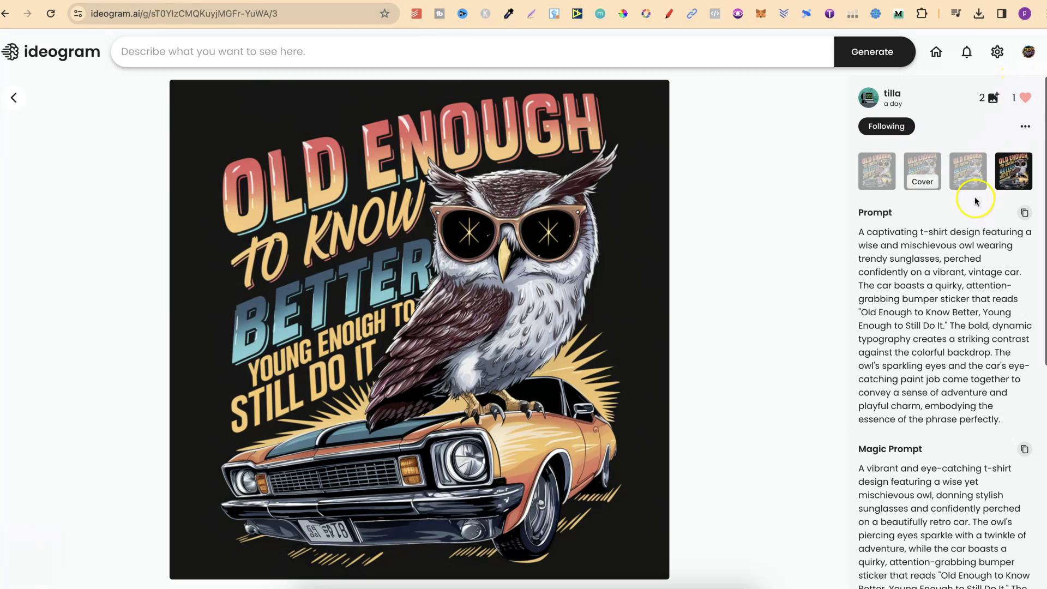
click(990, 99)
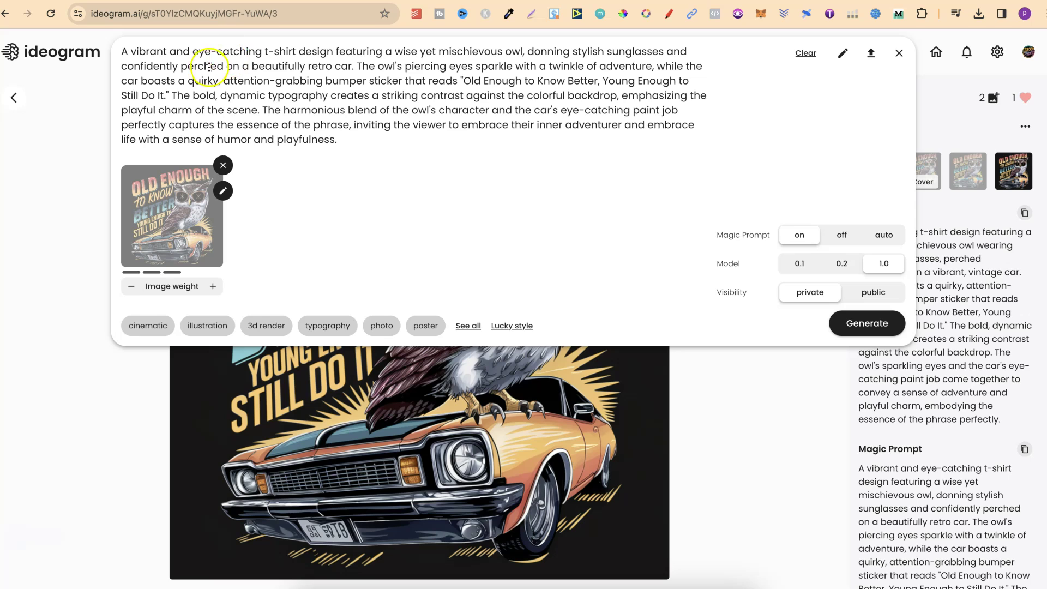
click(62, 417)
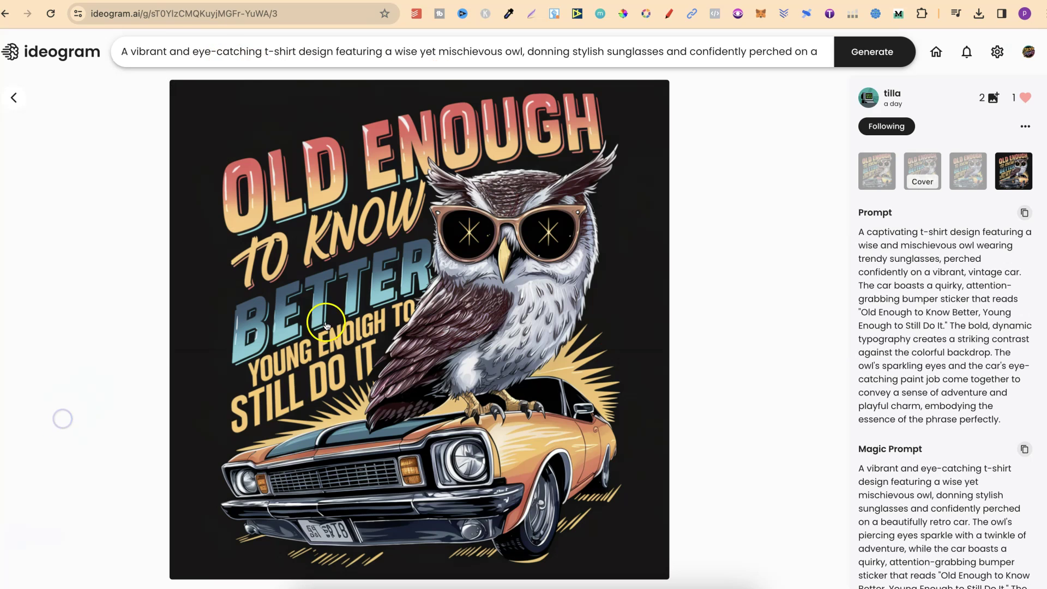
Open your own profile and look through its Pinned and Public designs
click(1029, 52)
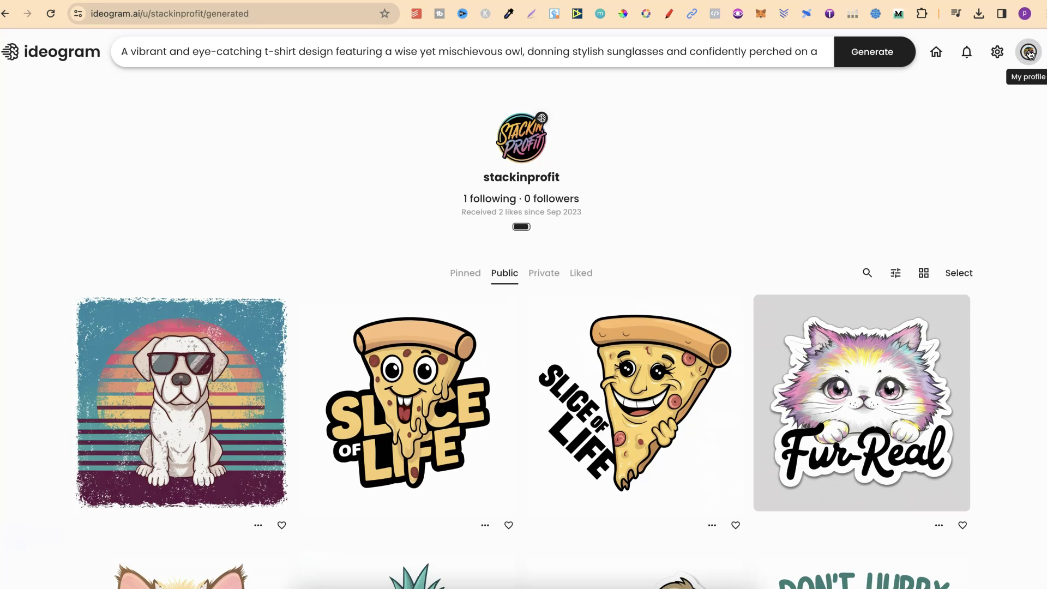
click(467, 273)
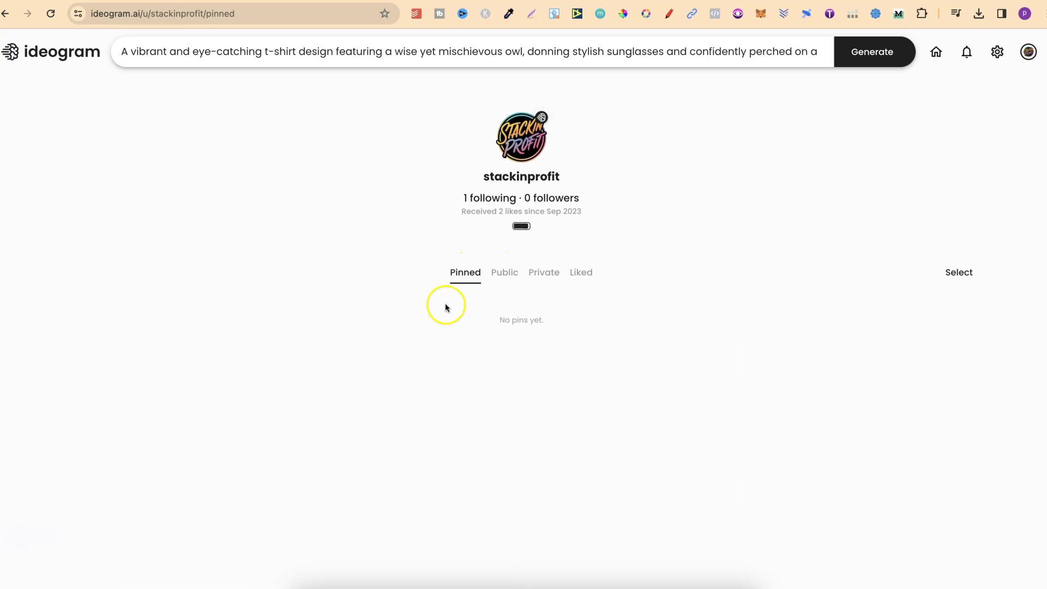
click(504, 275)
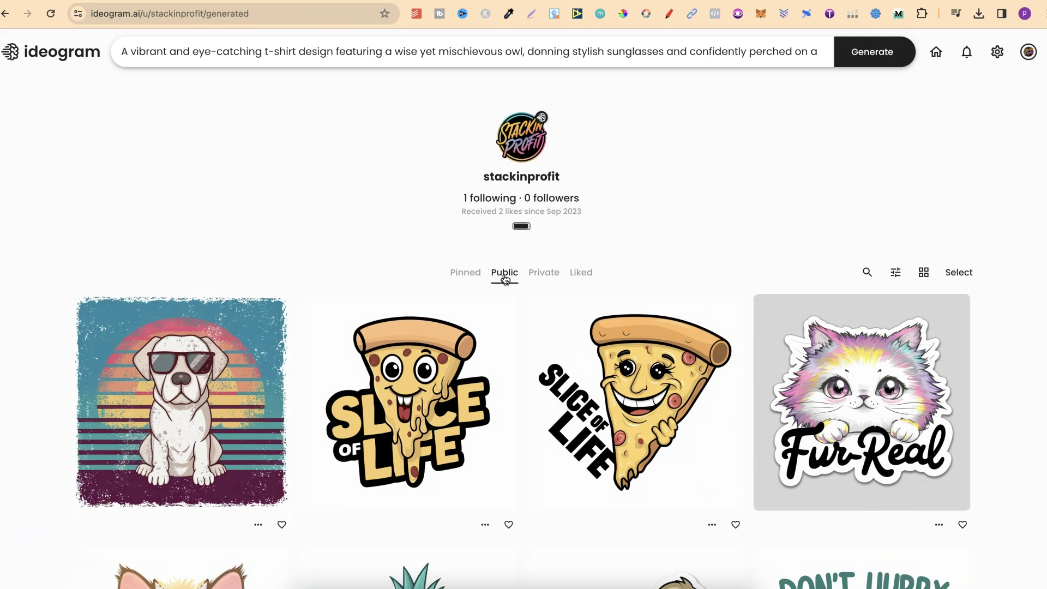
scroll(1028, 449, down, 10)
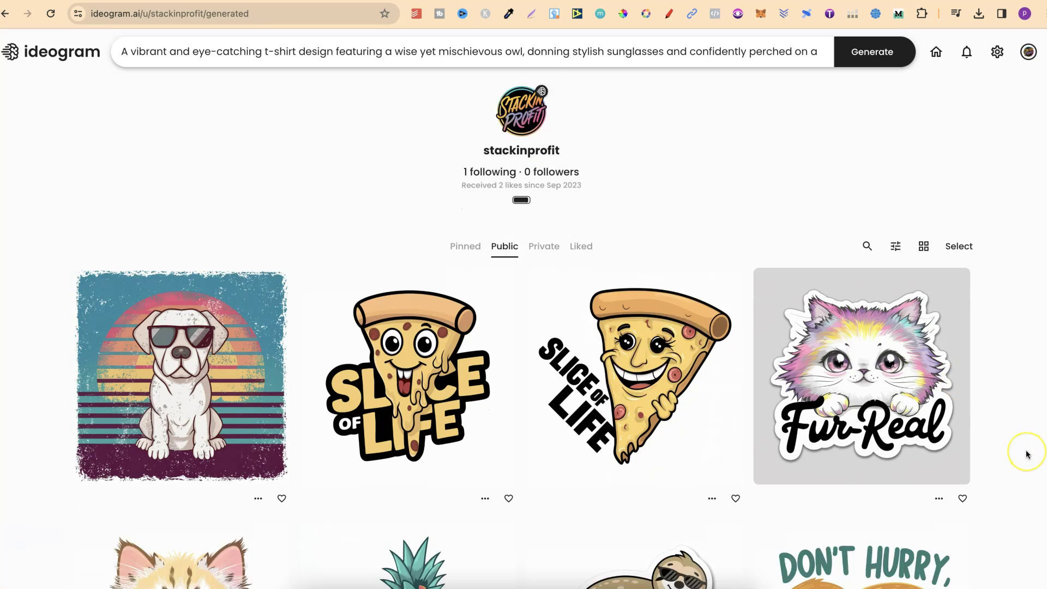
scroll(1027, 454, down, 3)
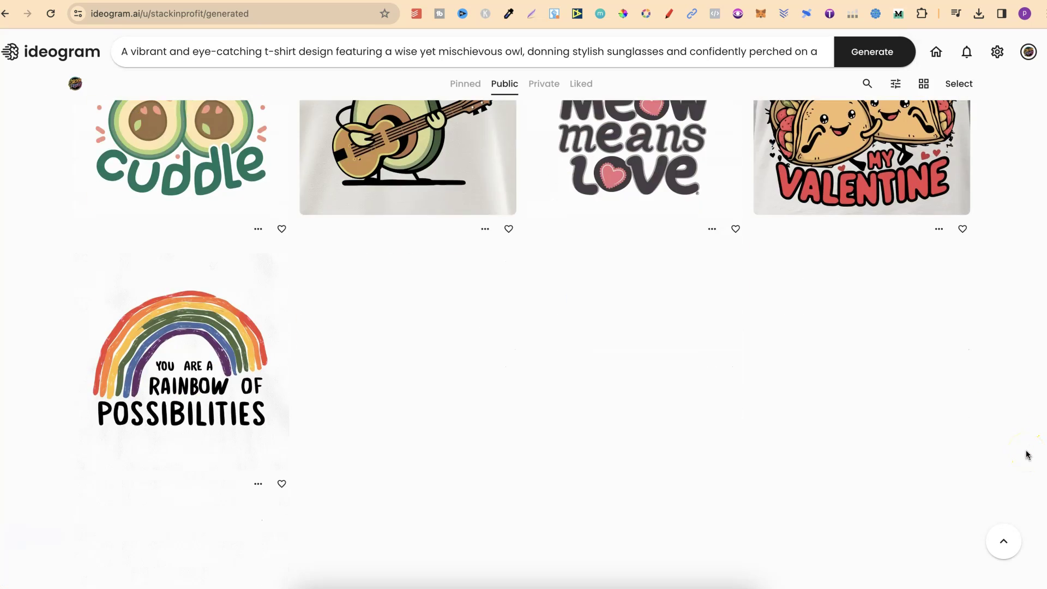
scroll(1027, 455, up, 15)
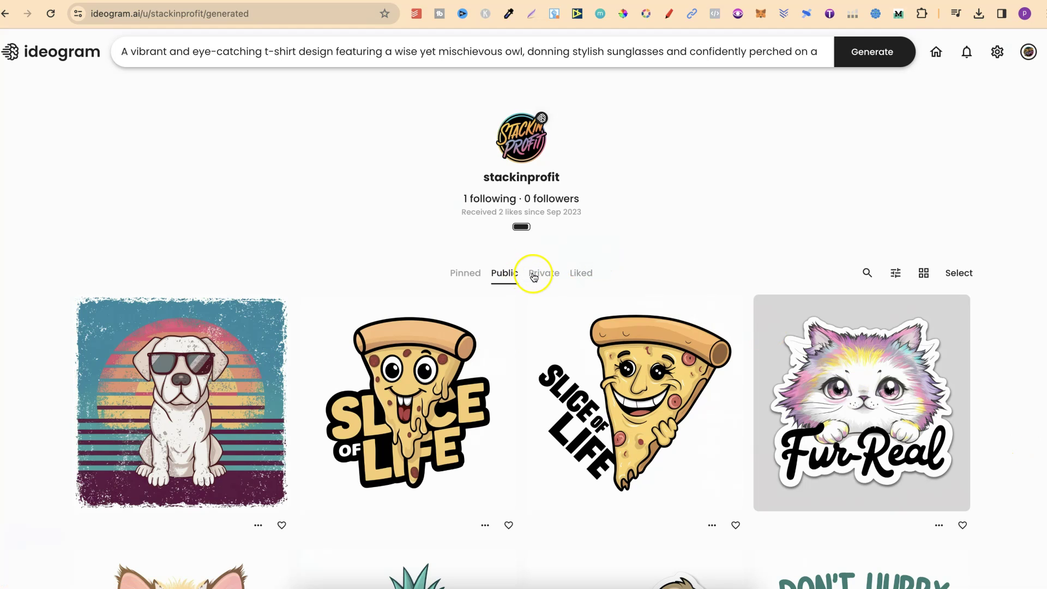
Switch to the Liked tab and scroll through the owl, hamster and cat shirts
click(583, 275)
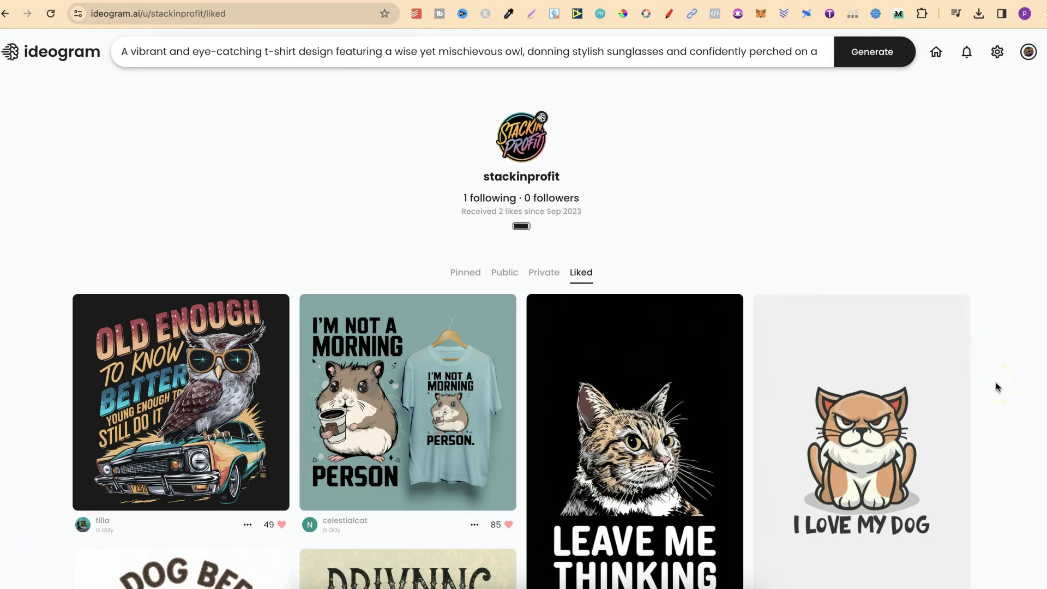
scroll(996, 387, down, 8)
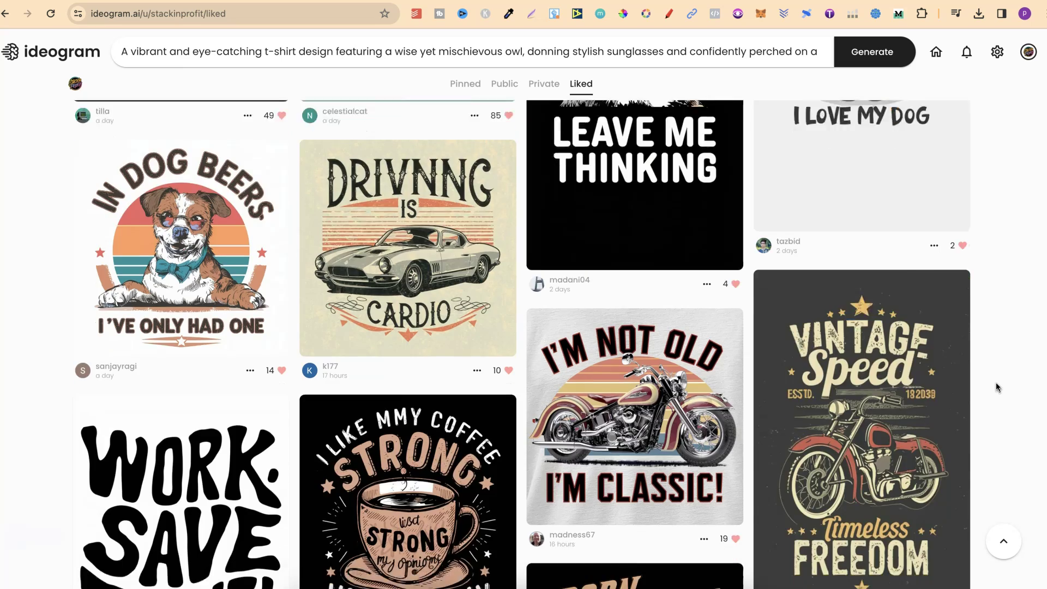
scroll(997, 387, down, 15)
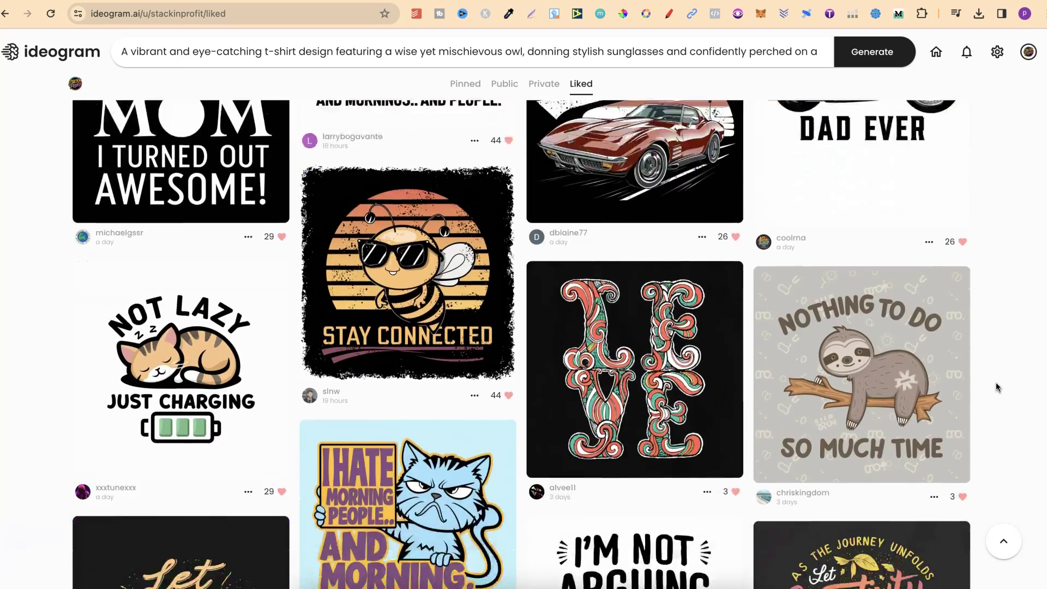
scroll(996, 387, down, 5)
scroll(997, 385, up, 20)
click(54, 475)
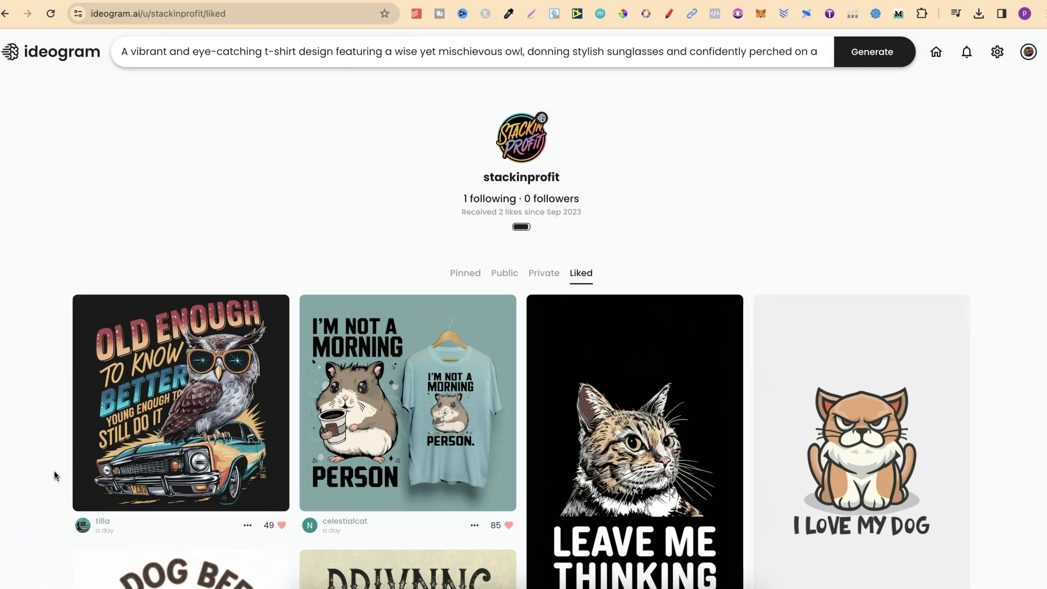
Copy the owl design's original prompt over the prompt text and remove the reference image
click(180, 428)
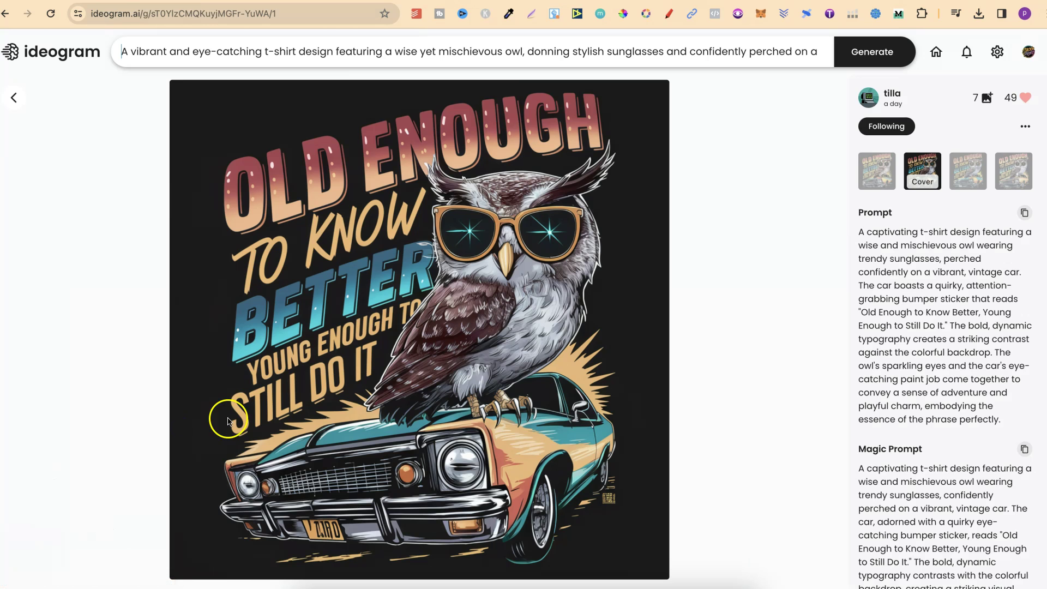
click(1025, 215)
click(406, 55)
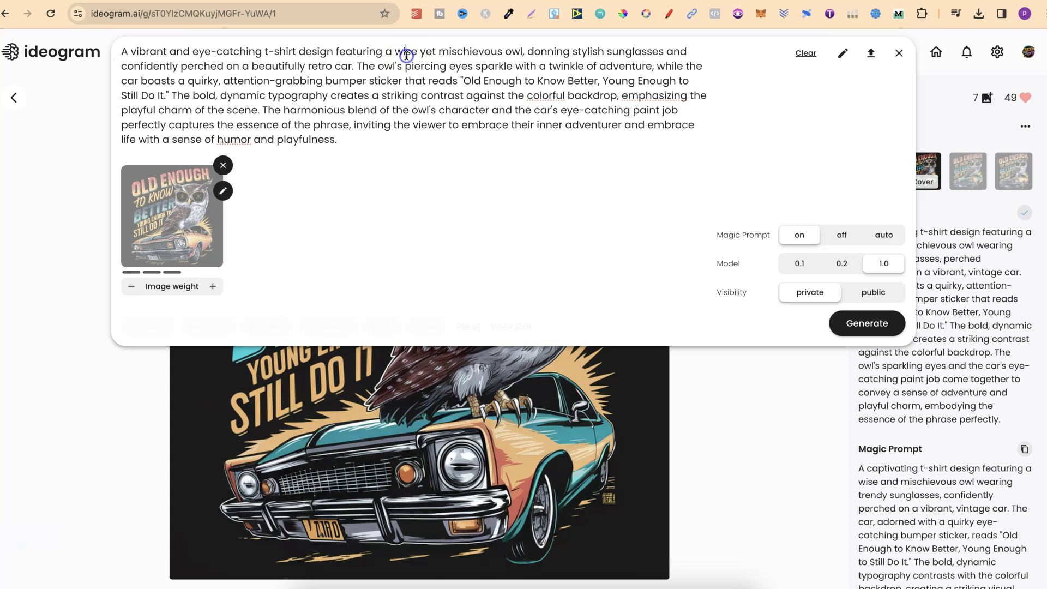
click(223, 165)
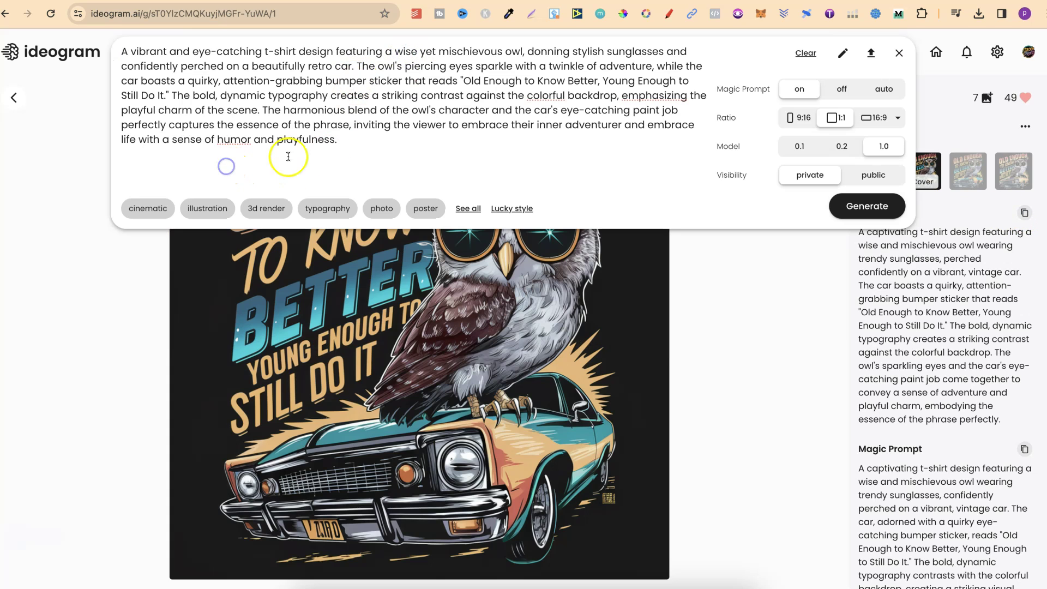
drag(342, 141, 123, 52)
key(super+v)
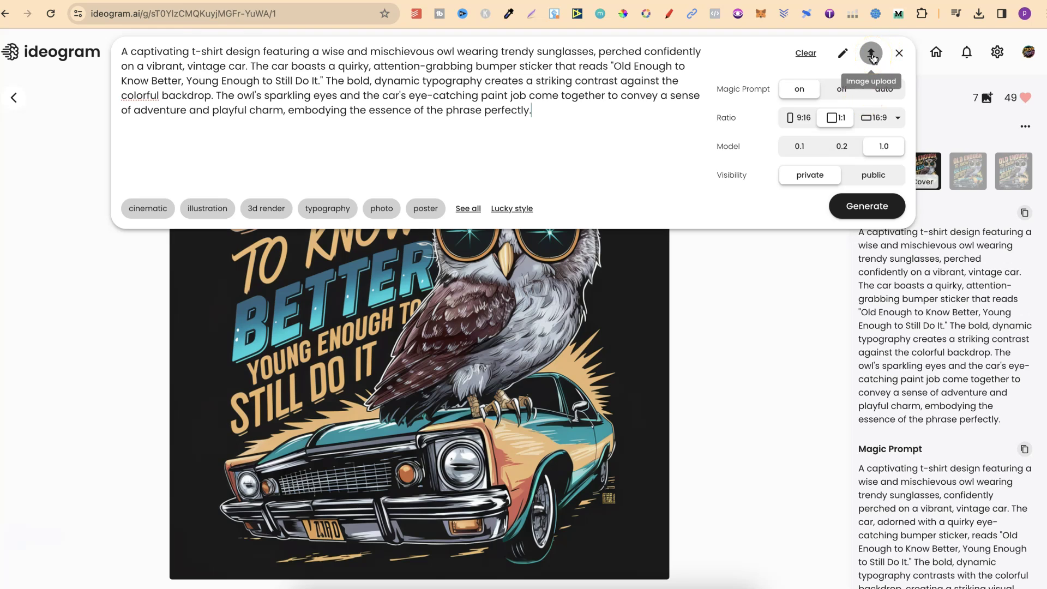
Toggle Magic Prompt off and back on, then collapse the prompt editor
click(843, 56)
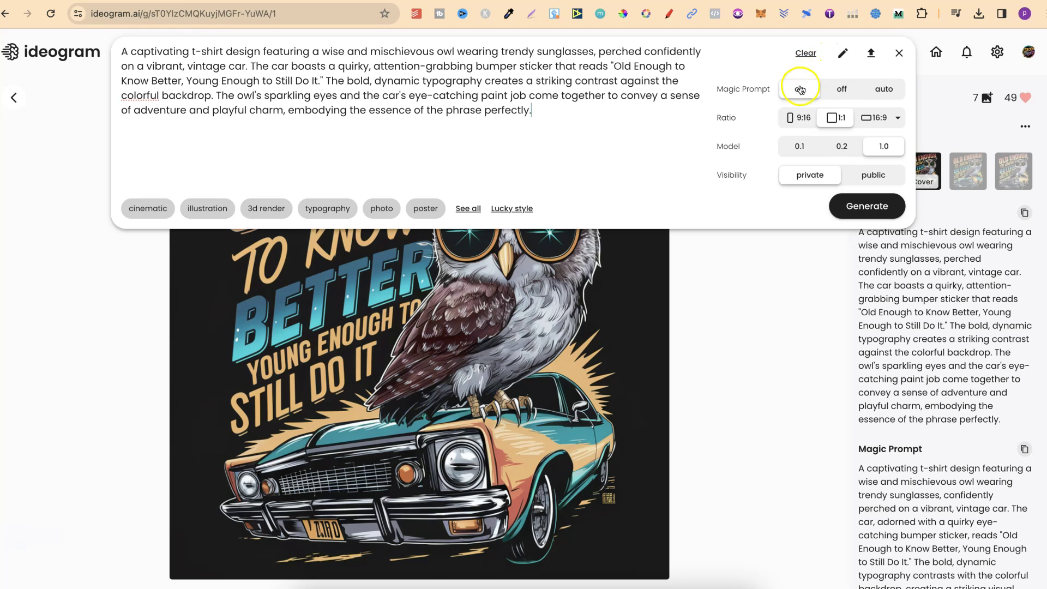
click(841, 90)
drag(530, 111, 115, 54)
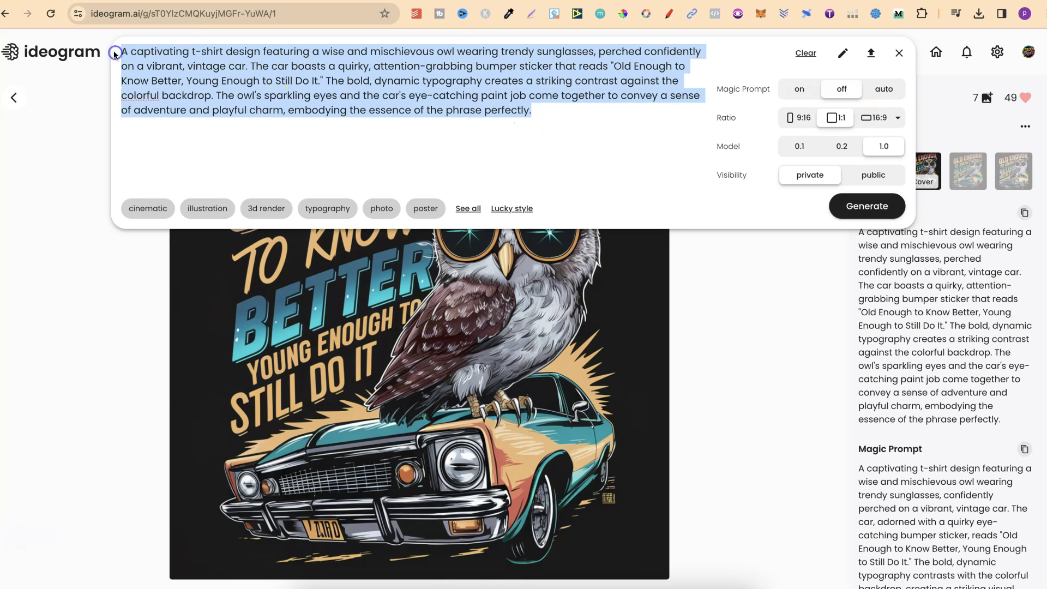
click(799, 89)
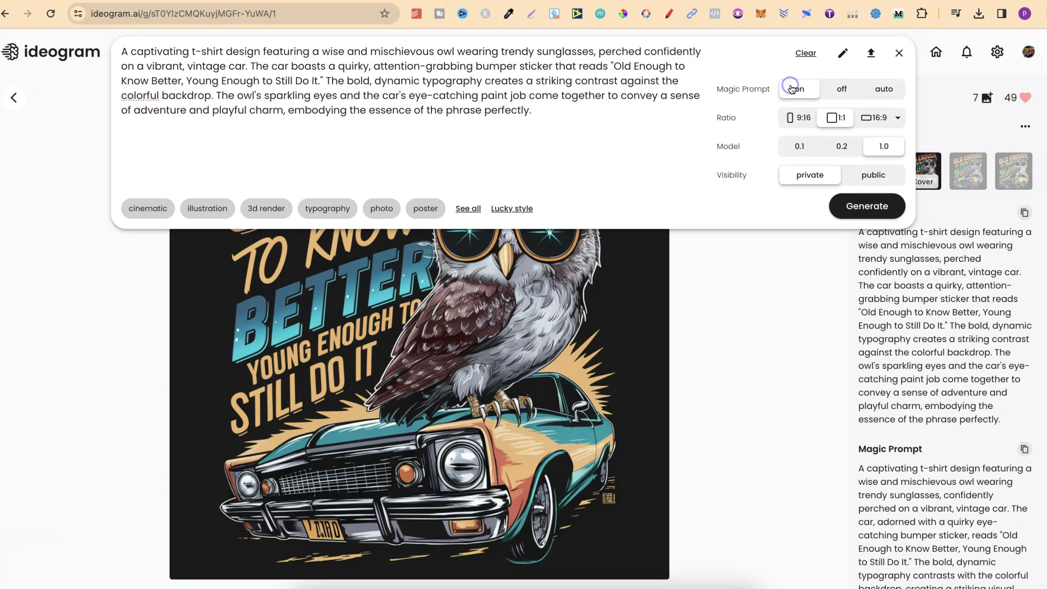
click(934, 361)
scroll(934, 361, down, 5)
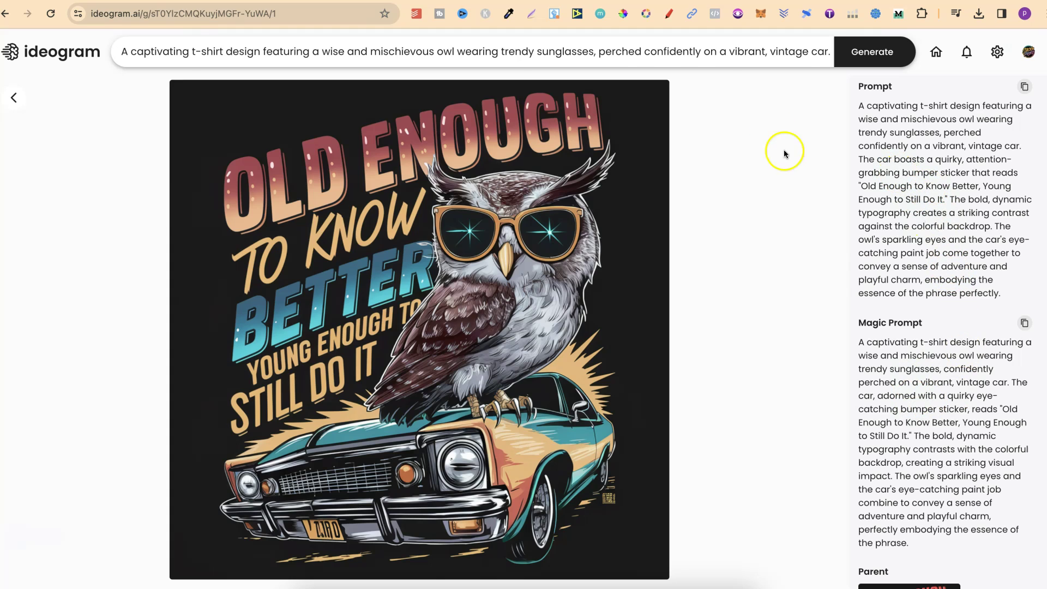
Try models 0.2 and 0.1, settle on model 1.0, and set visibility to public
click(785, 51)
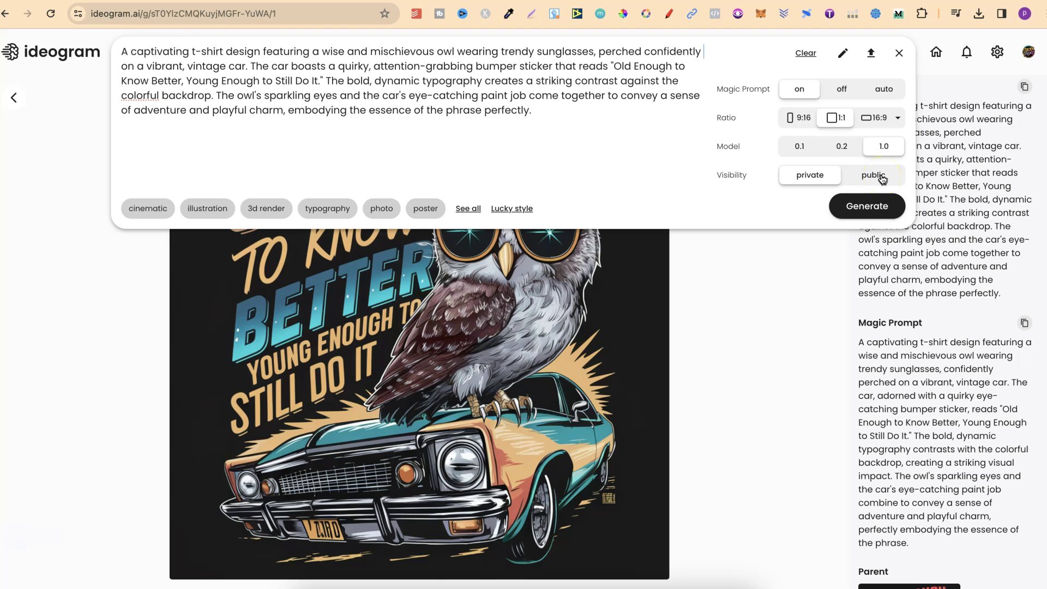
click(843, 146)
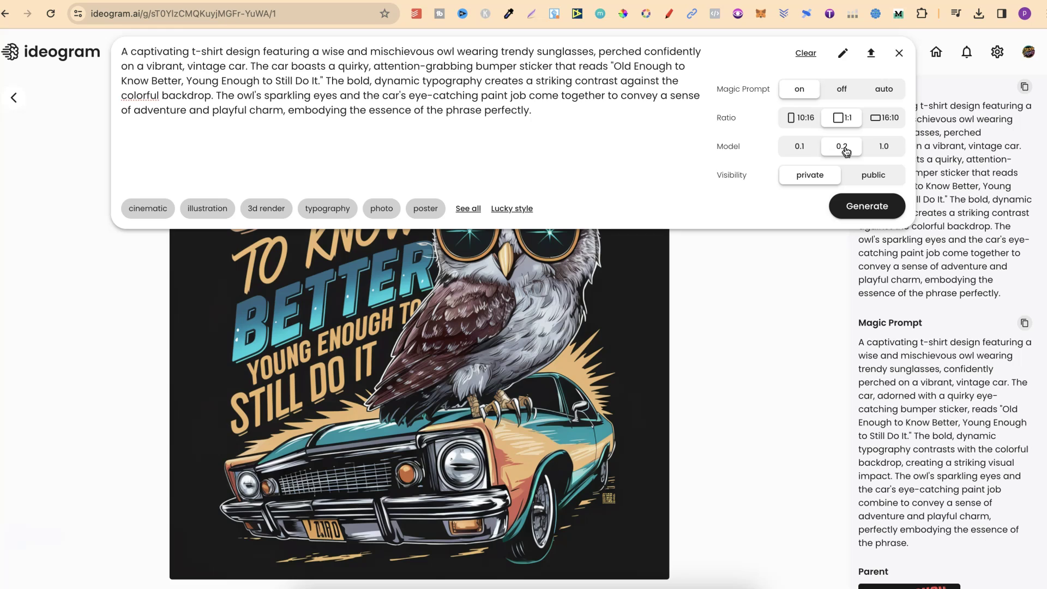
click(798, 148)
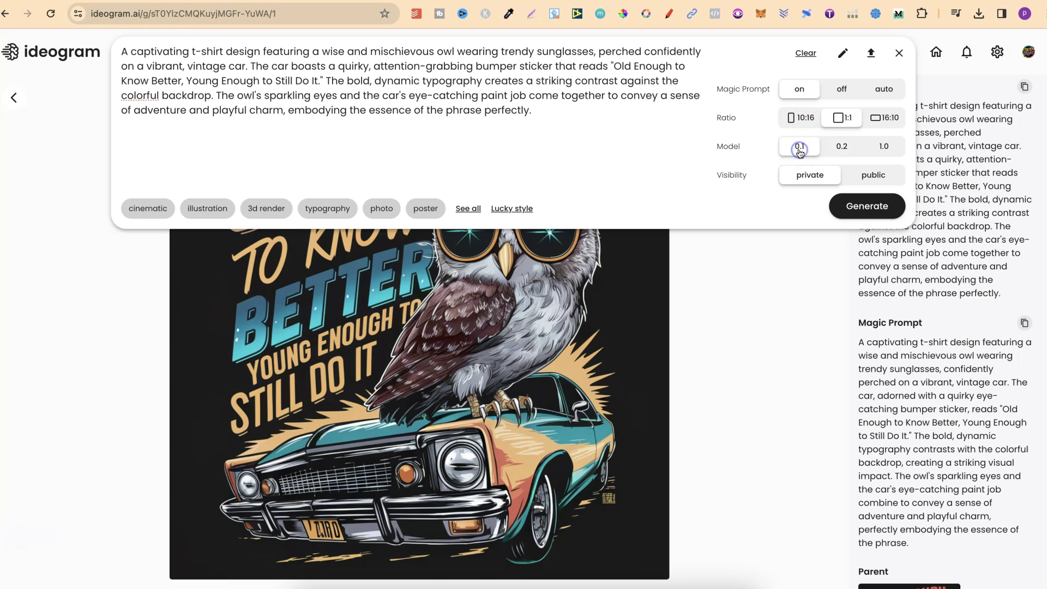
click(834, 153)
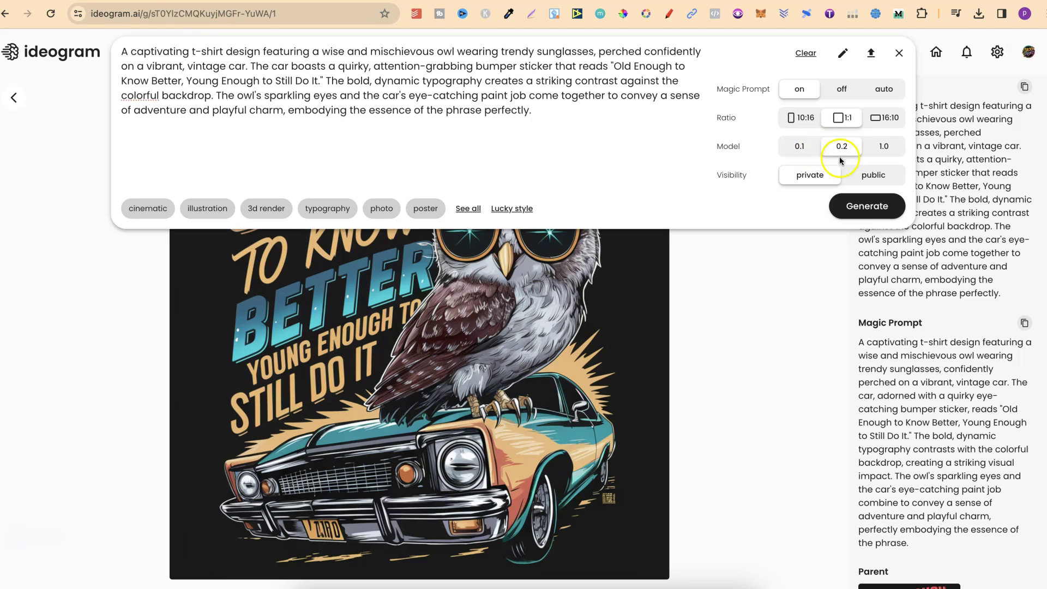
click(889, 148)
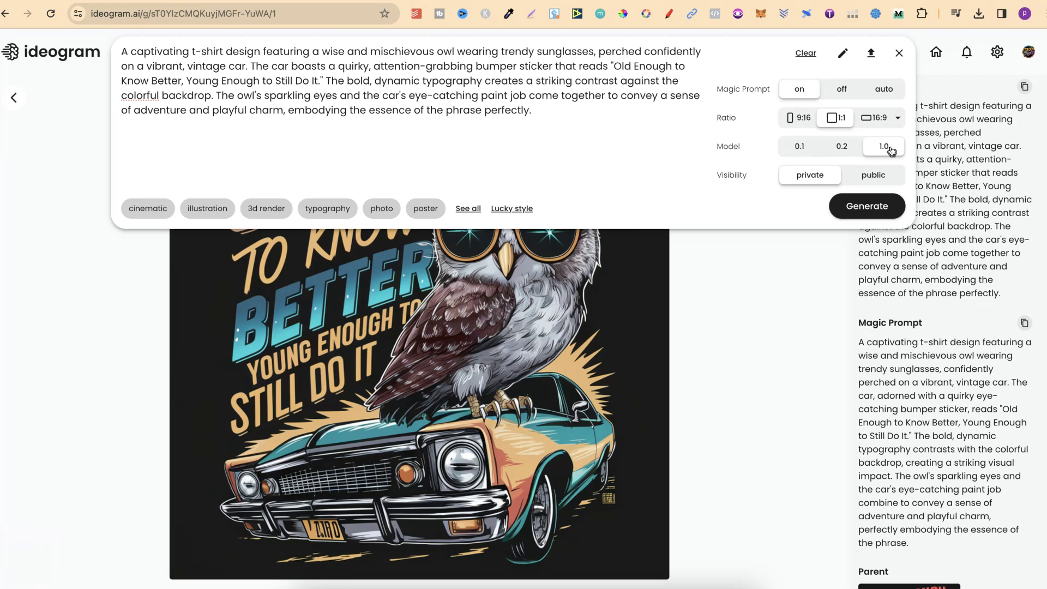
click(888, 147)
click(780, 185)
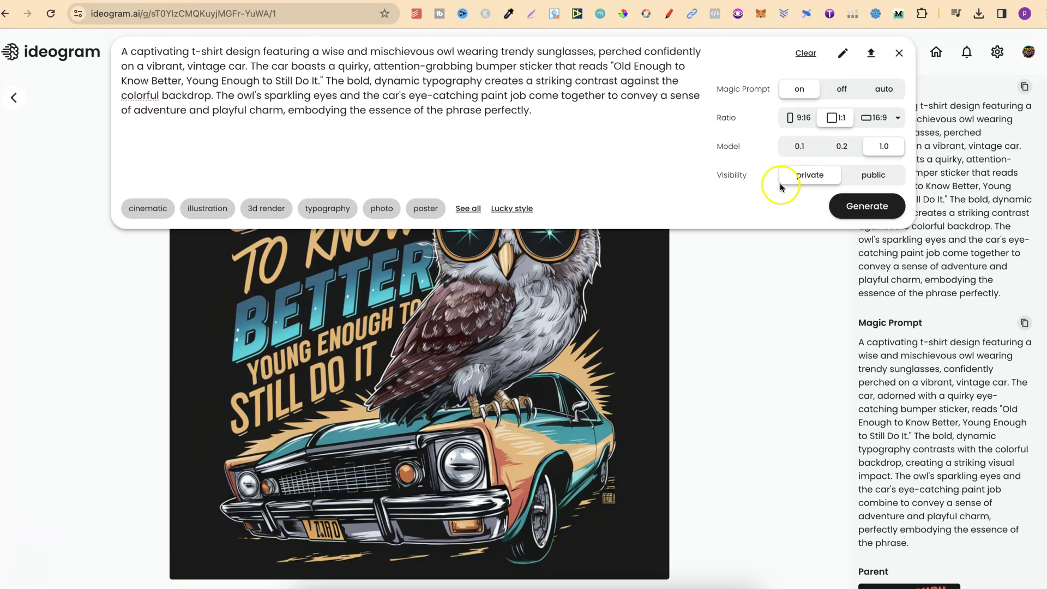
click(867, 176)
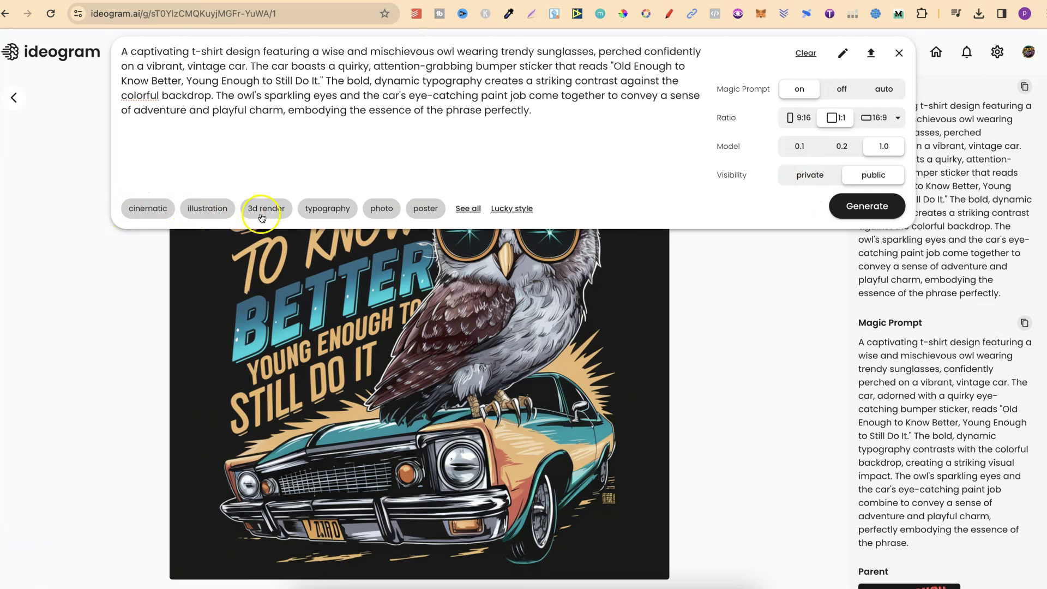
click(66, 311)
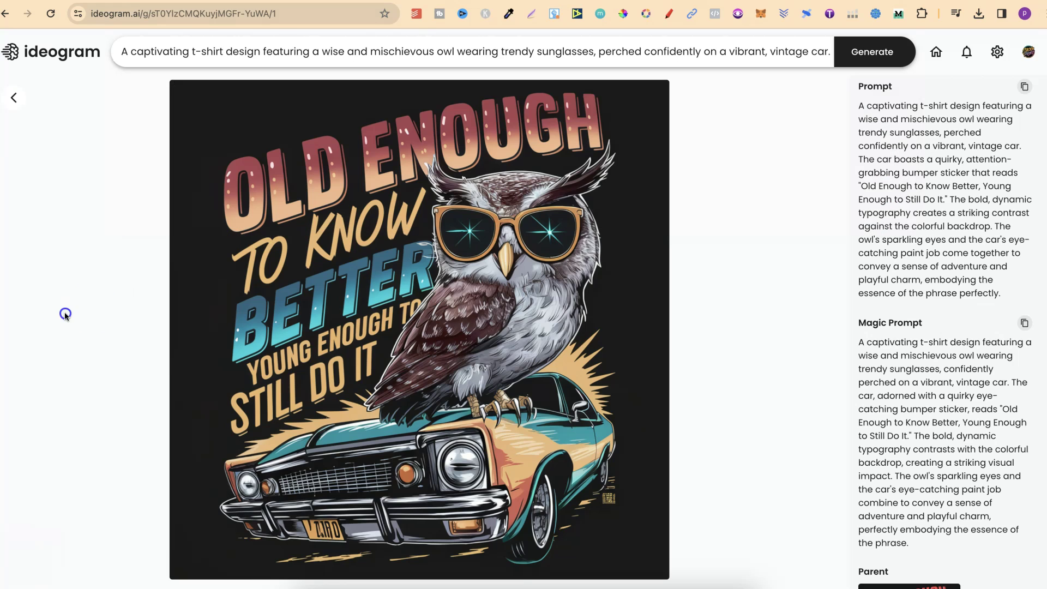
From your profile, select and delete the whole owl prompt, leaving the prompt bar empty
click(1029, 54)
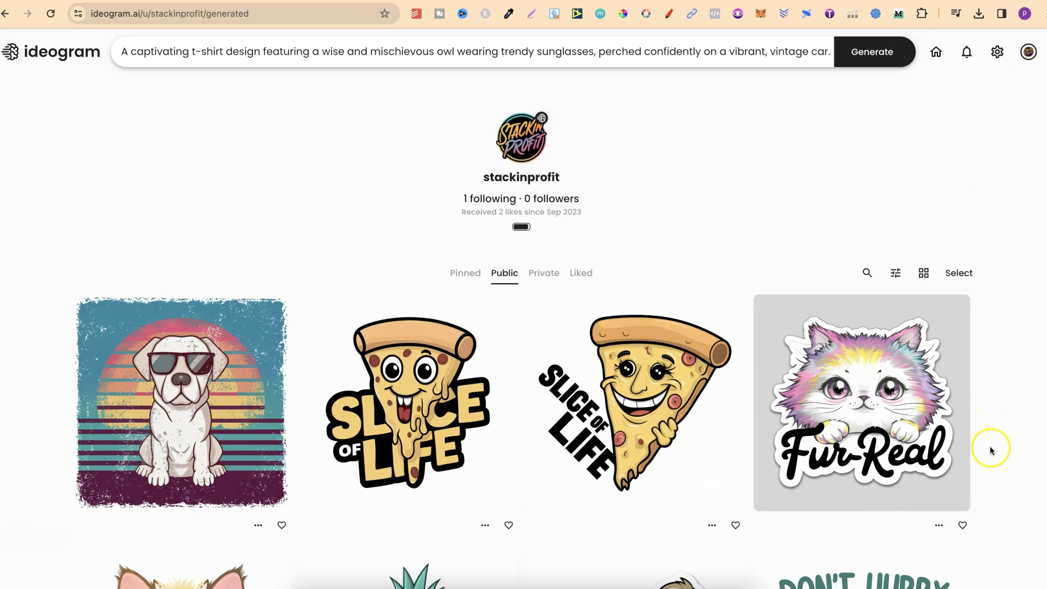
scroll(991, 449, down, 10)
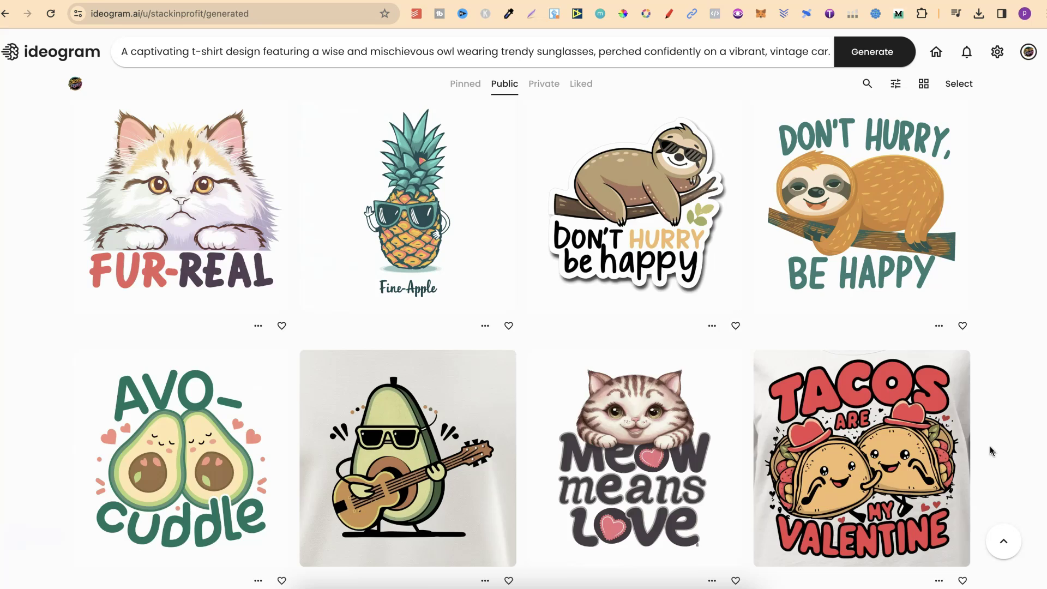
scroll(990, 451, up, 6)
double_click(412, 51)
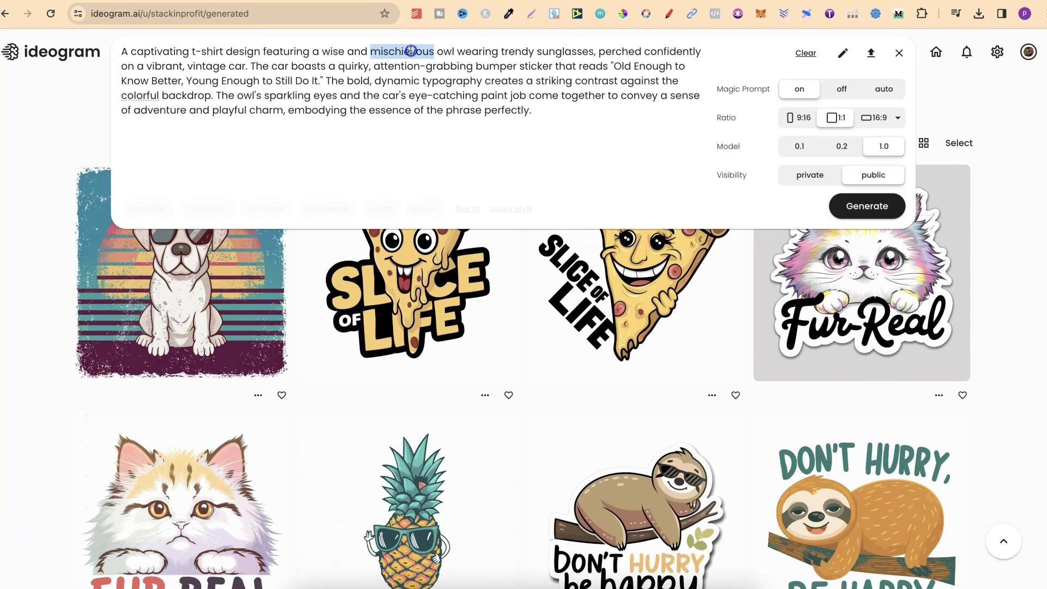
key(ctrl+a)
key(BackSpace)
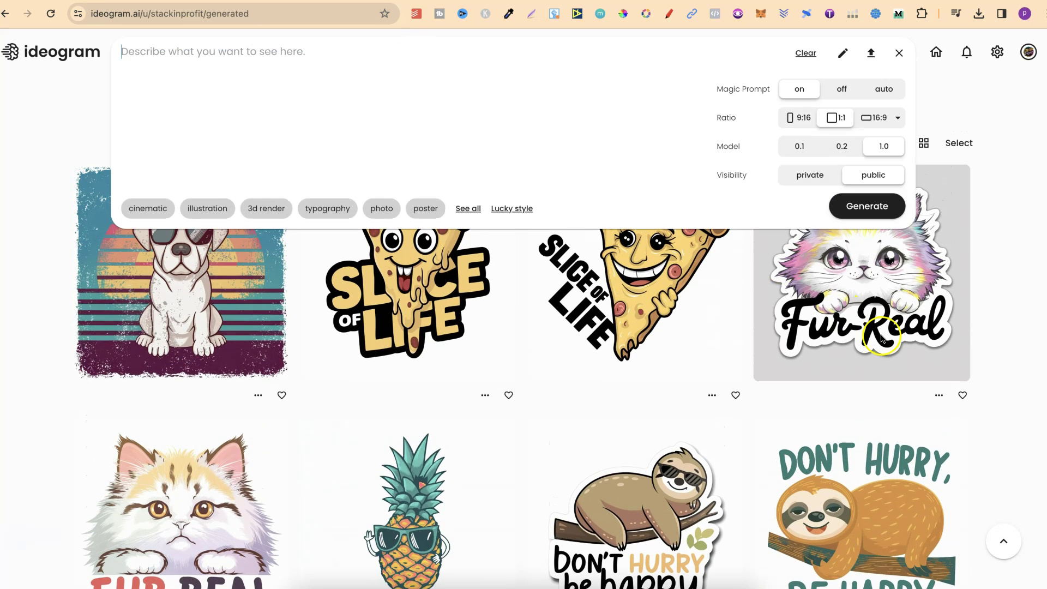
click(1033, 346)
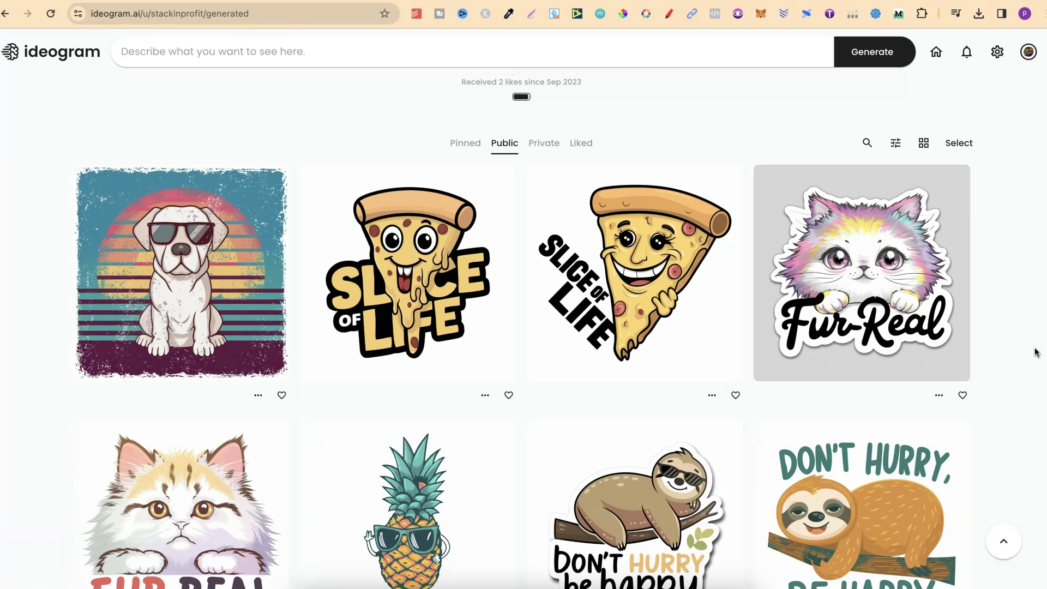
scroll(1036, 352, down, 4)
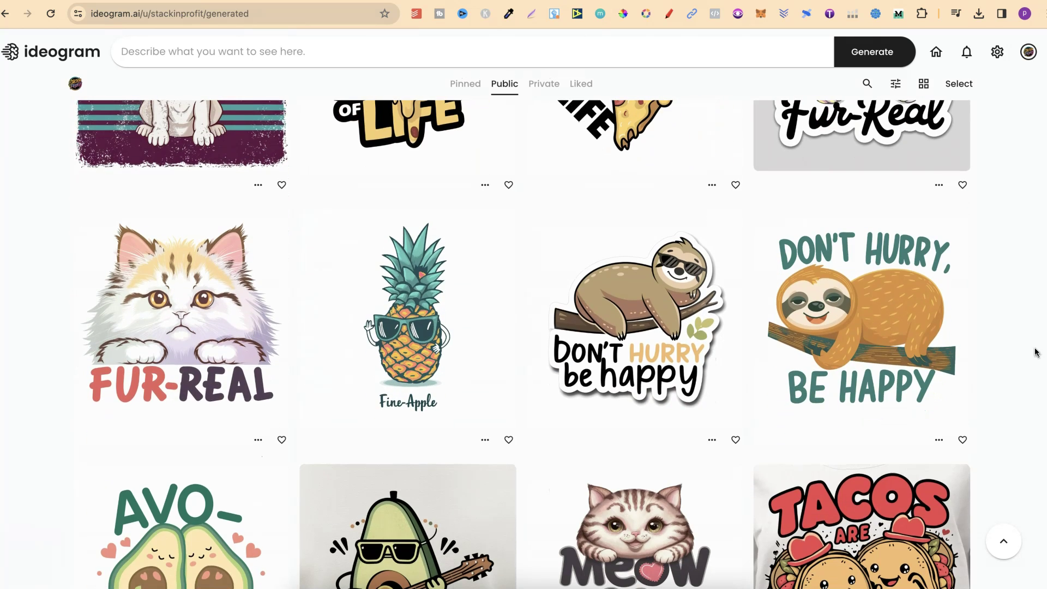
Open the 'Don't Hurry, Be Happy' sloth sticker and highlight its Prompt and Magic Prompt
click(652, 308)
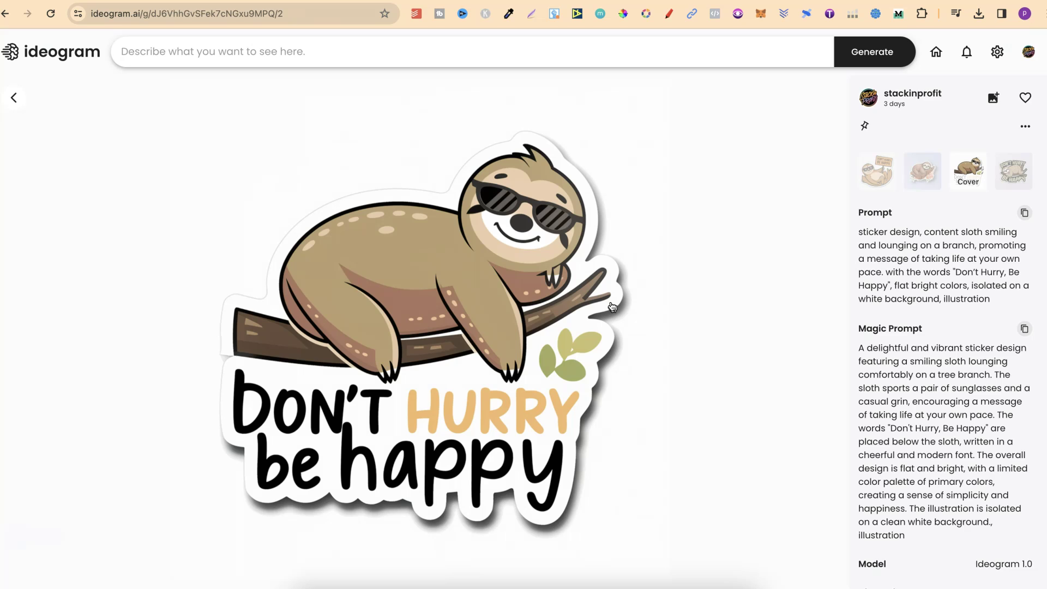
drag(990, 299, 856, 230)
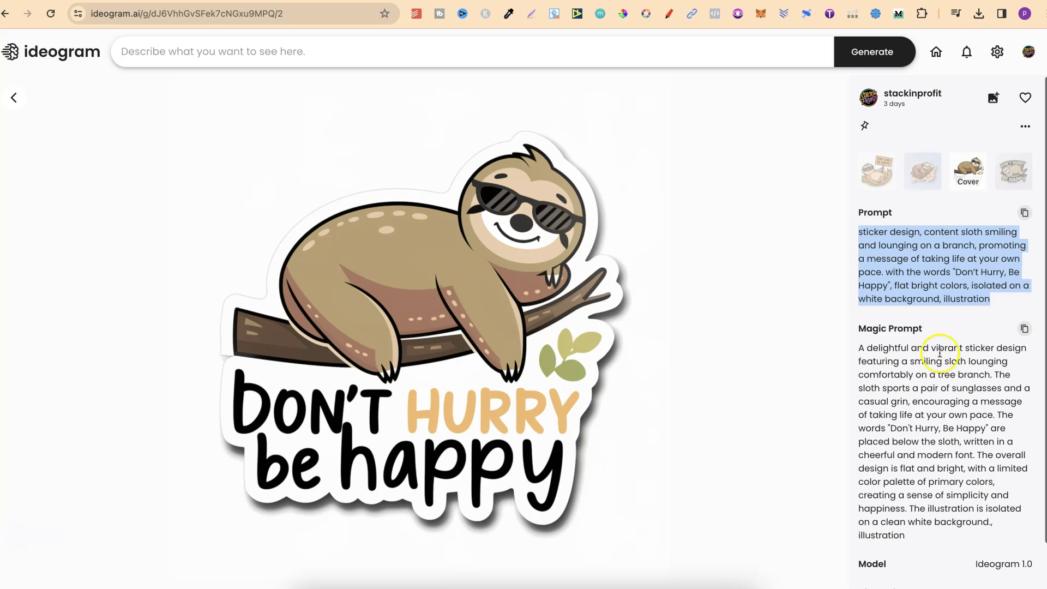
click(642, 50)
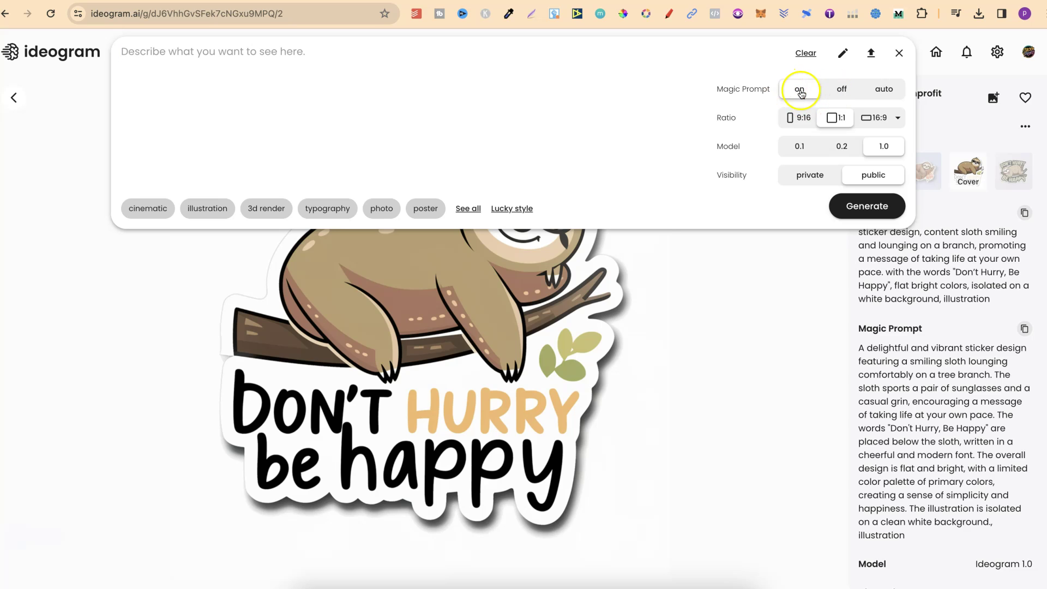
click(951, 395)
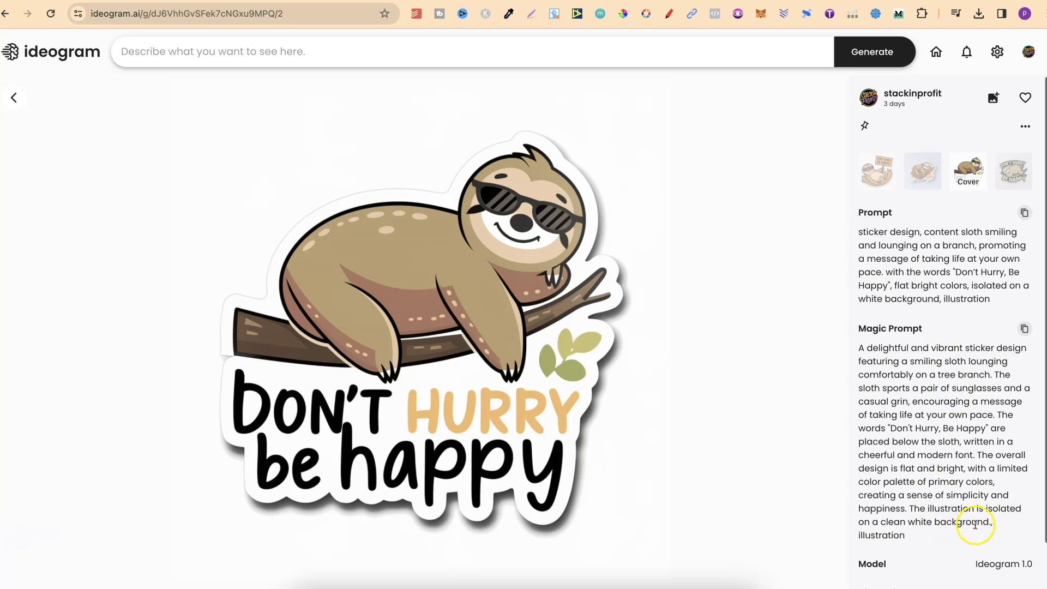
drag(916, 533, 852, 350)
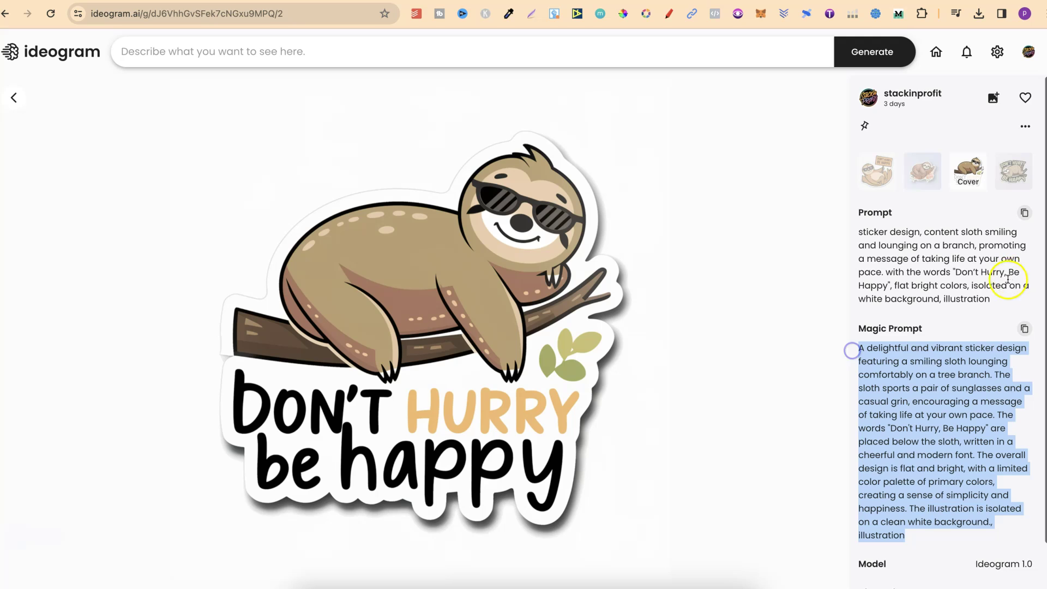
drag(990, 298, 859, 232)
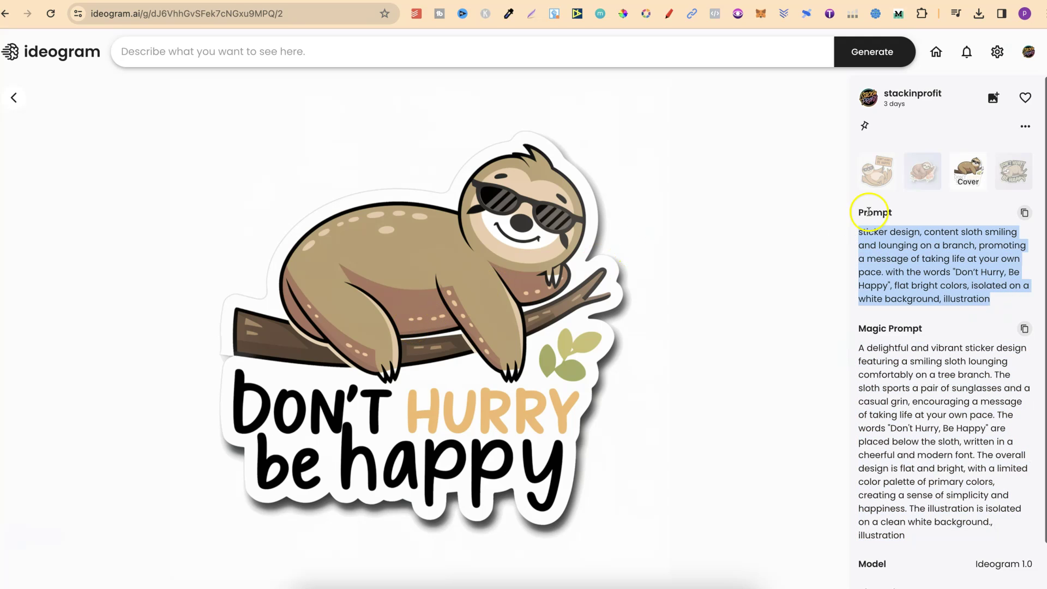
Click through the sloth variations back to the first, sign-holding sloth
click(1015, 173)
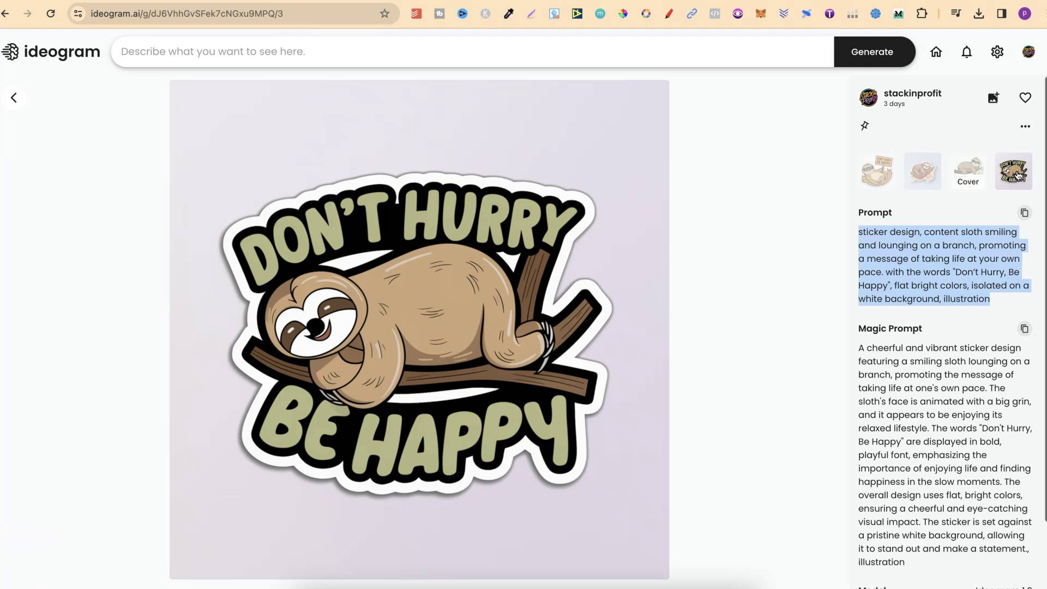
click(959, 173)
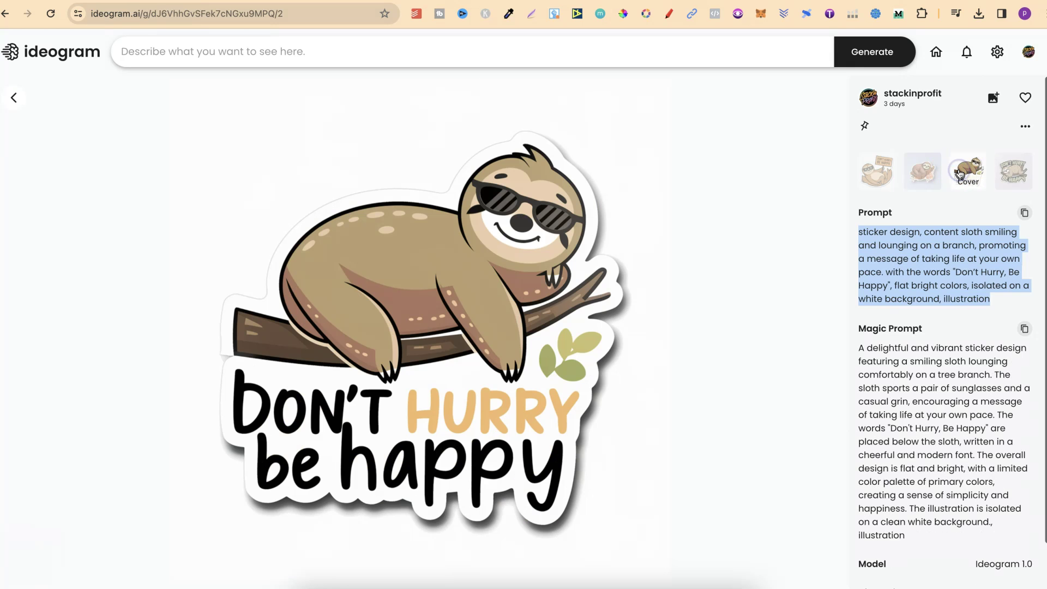
click(920, 178)
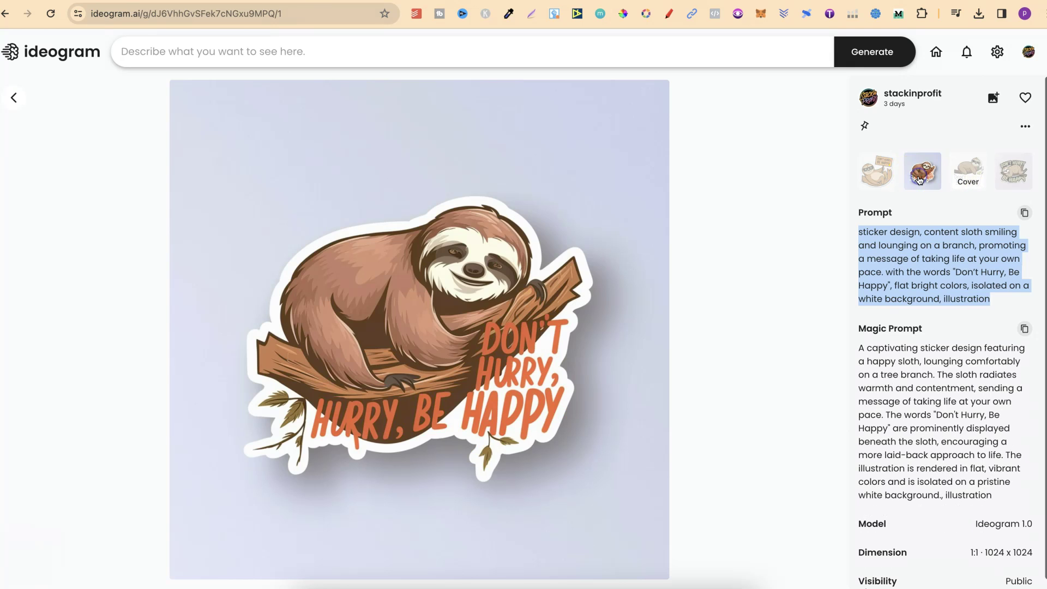
click(867, 179)
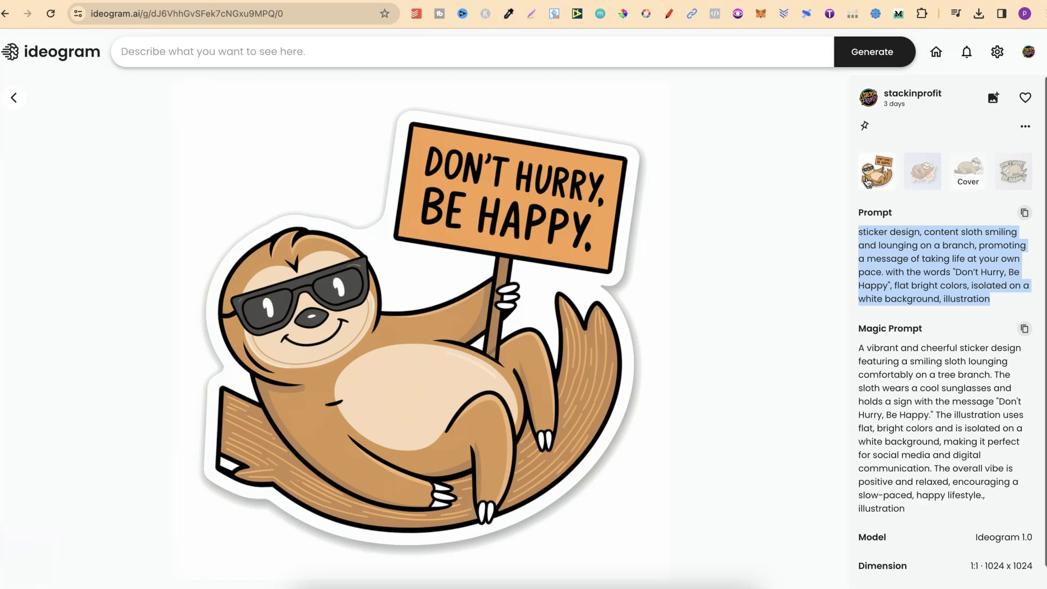
Paste the copied sloth prompt into the prompt bar and delete the word 'illustration'
click(1023, 213)
click(283, 53)
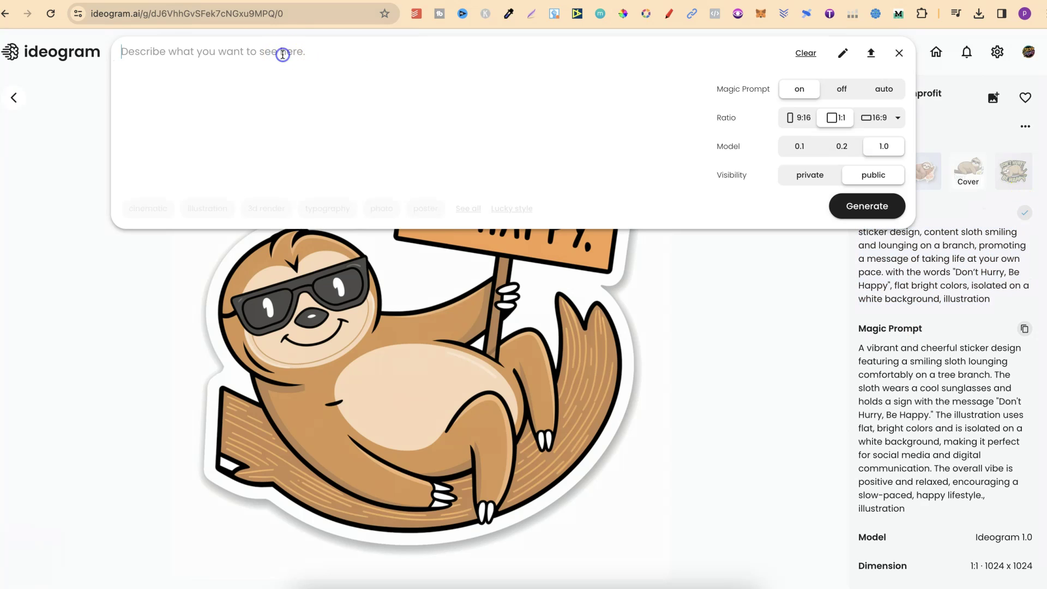
key(ctrl+v)
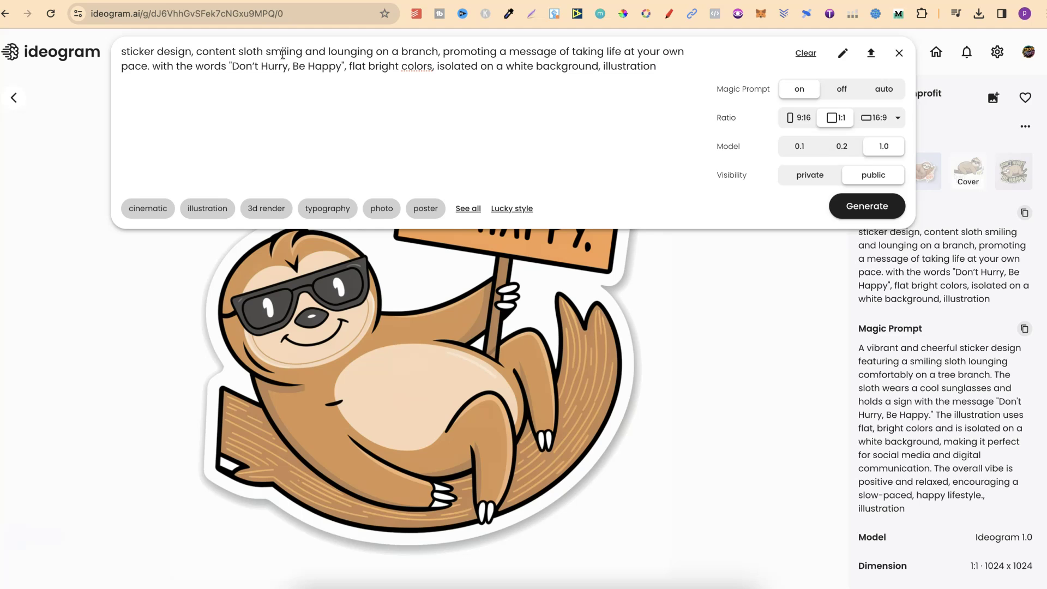
double_click(624, 66)
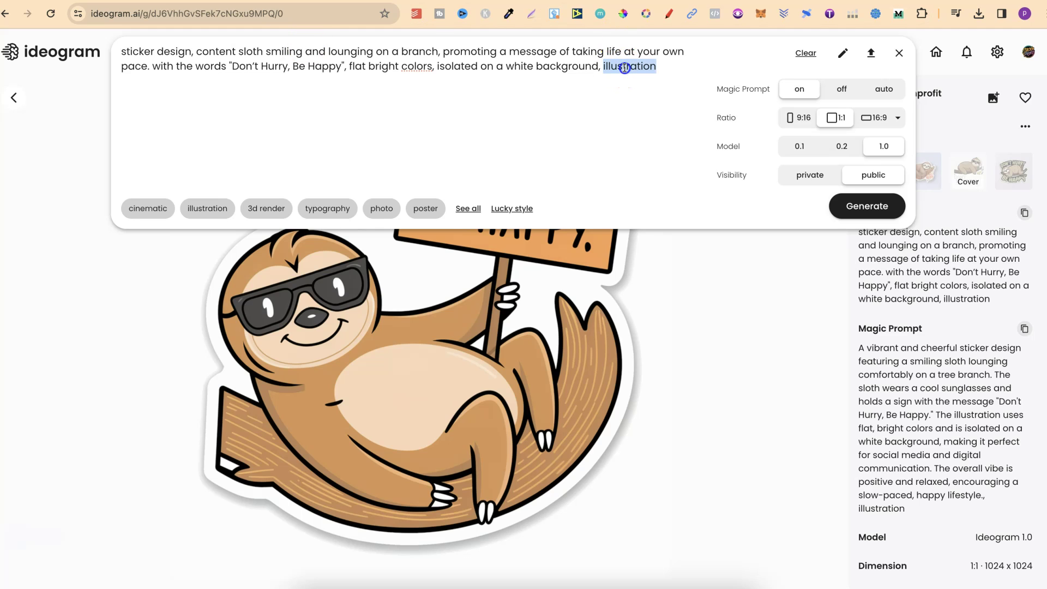
key(BackSpace)
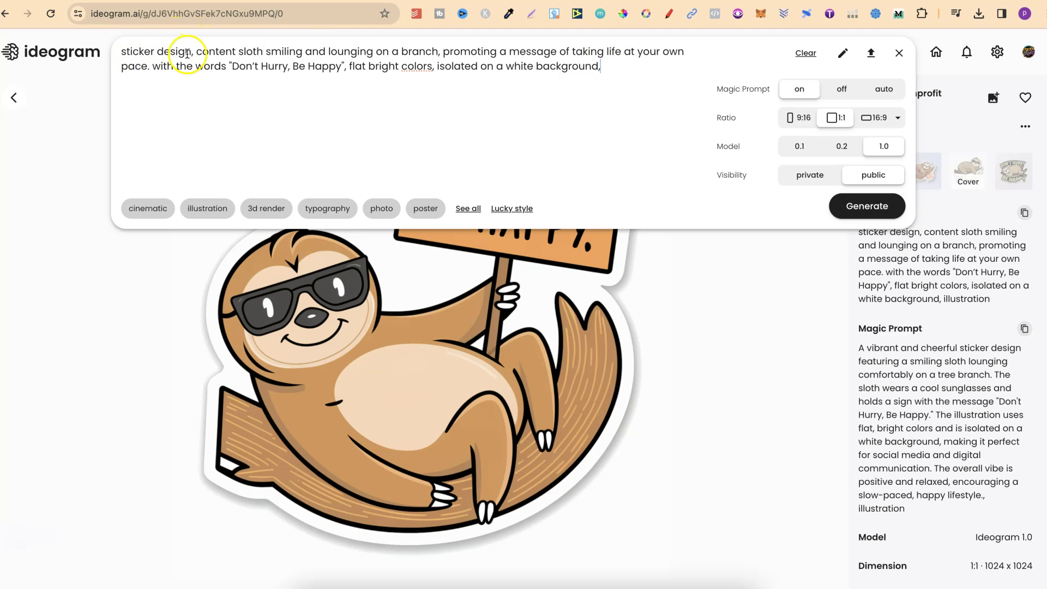
Experiment with edits to the description and phrase, restore them, then remove 'illustration' again
drag(196, 51, 149, 66)
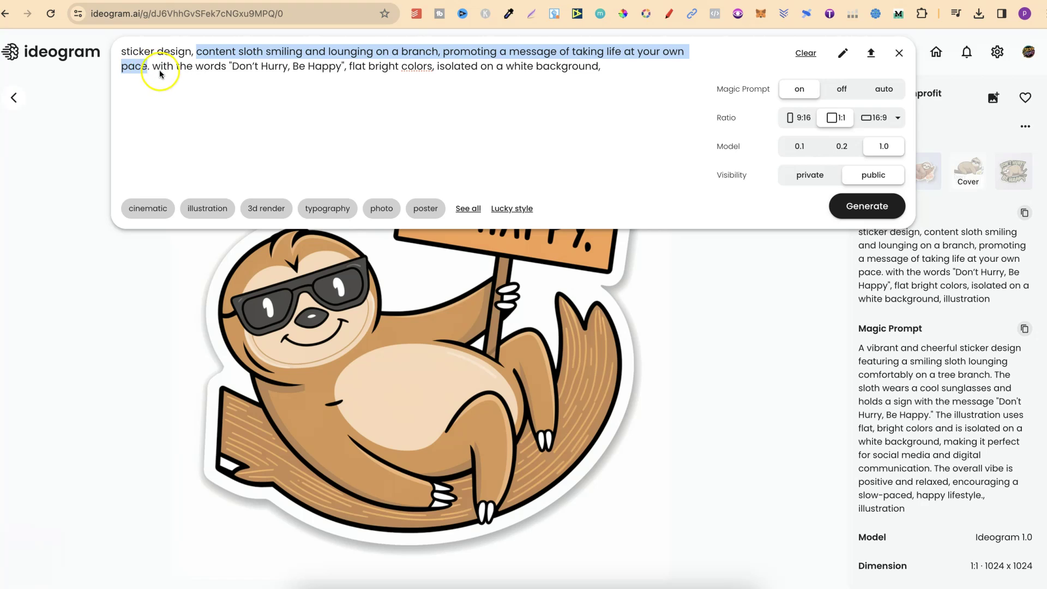
drag(152, 66, 327, 66)
click(250, 67)
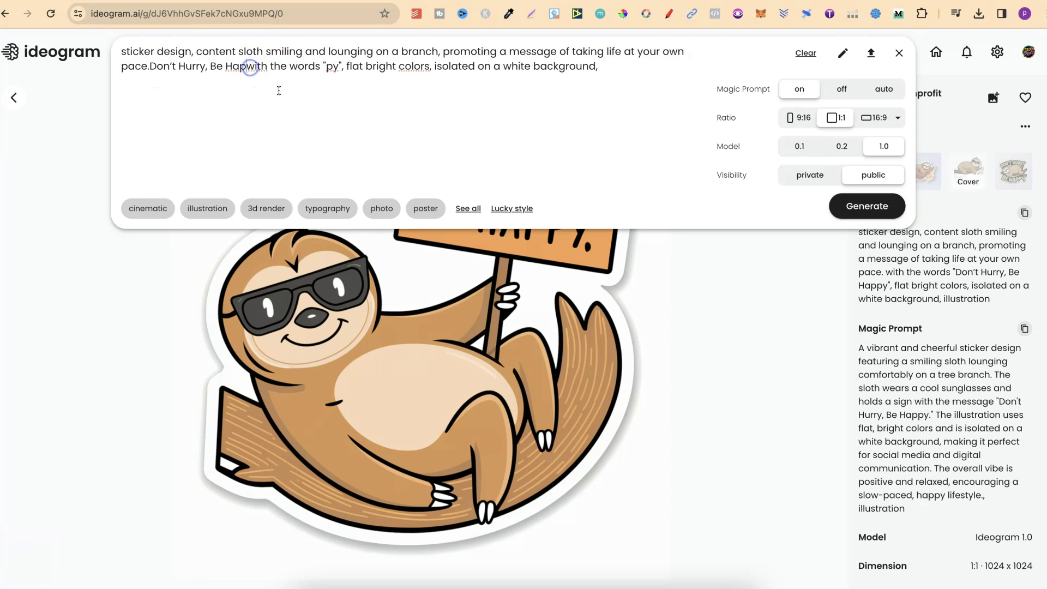
text(y)
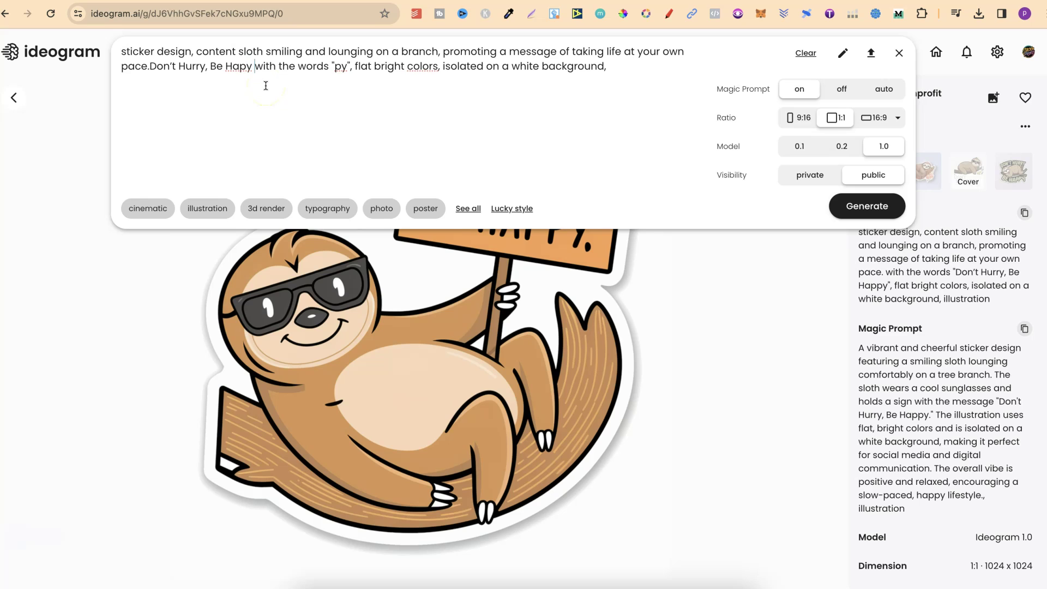
key(super+a)
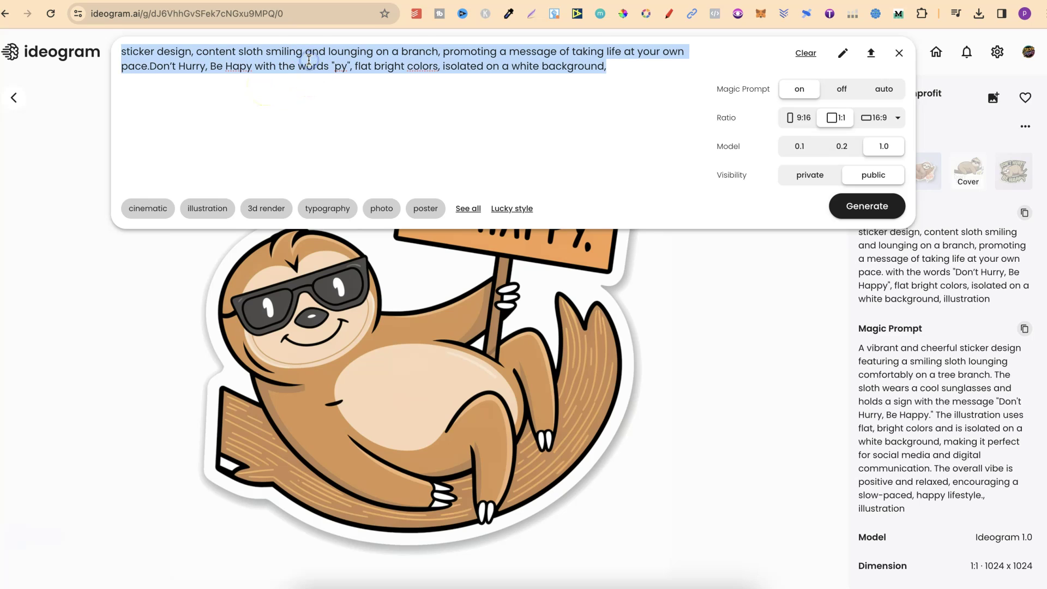
key(super+v)
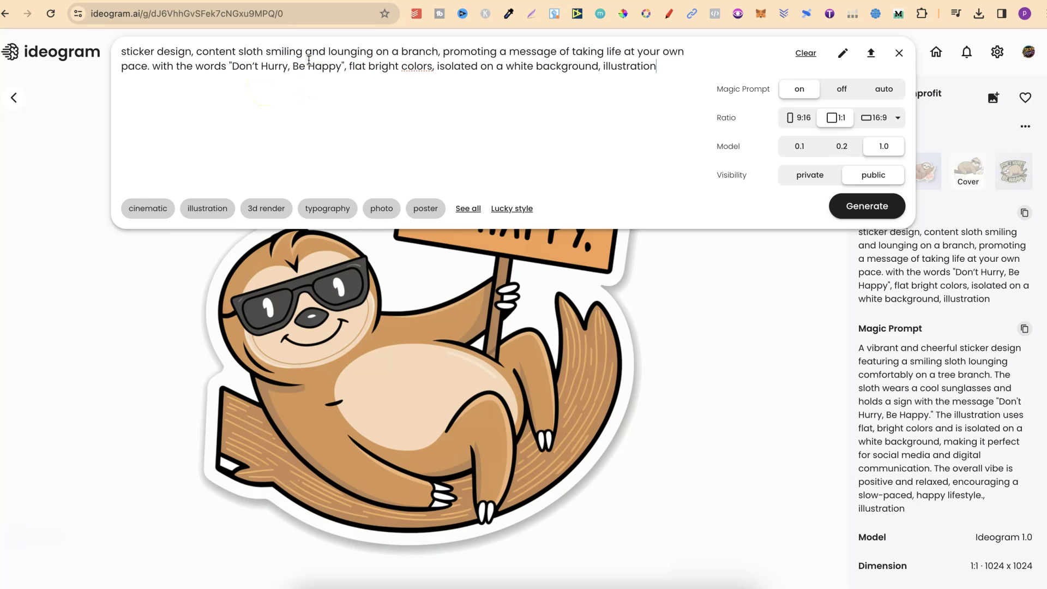
click(233, 67)
drag(233, 68, 343, 66)
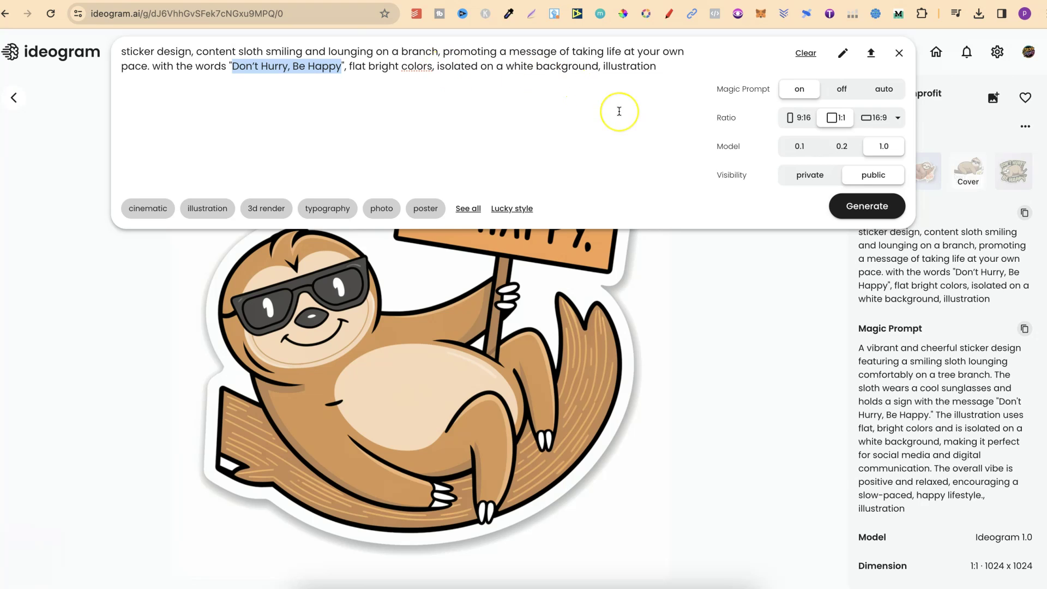
double_click(631, 64)
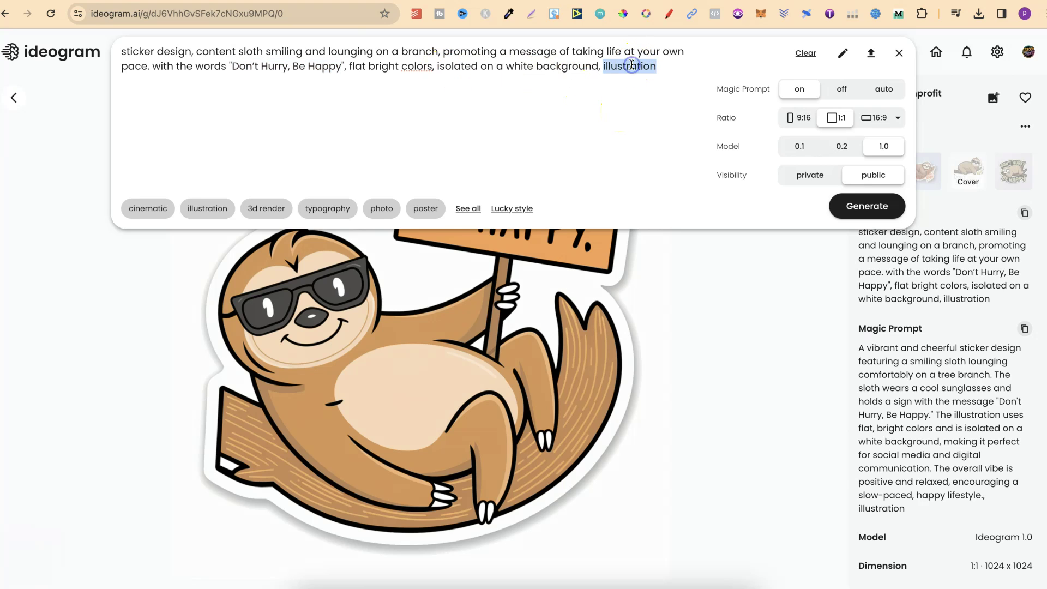
key(BackSpace)
Apply the illustration style, replace 'sticker' with 'tshirt', and highlight the description and phrase placeholders
click(222, 207)
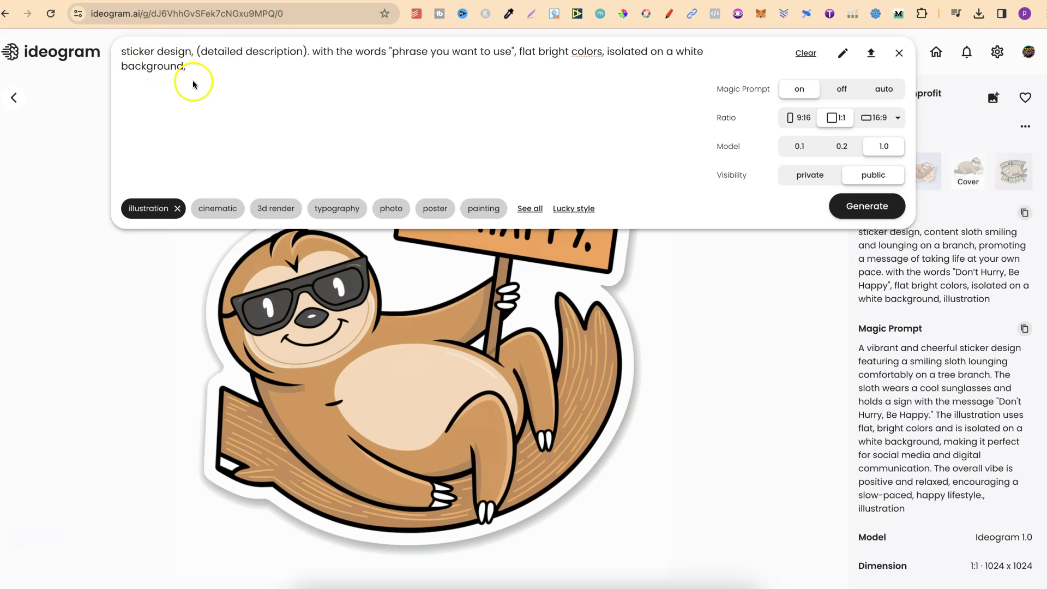
double_click(138, 52)
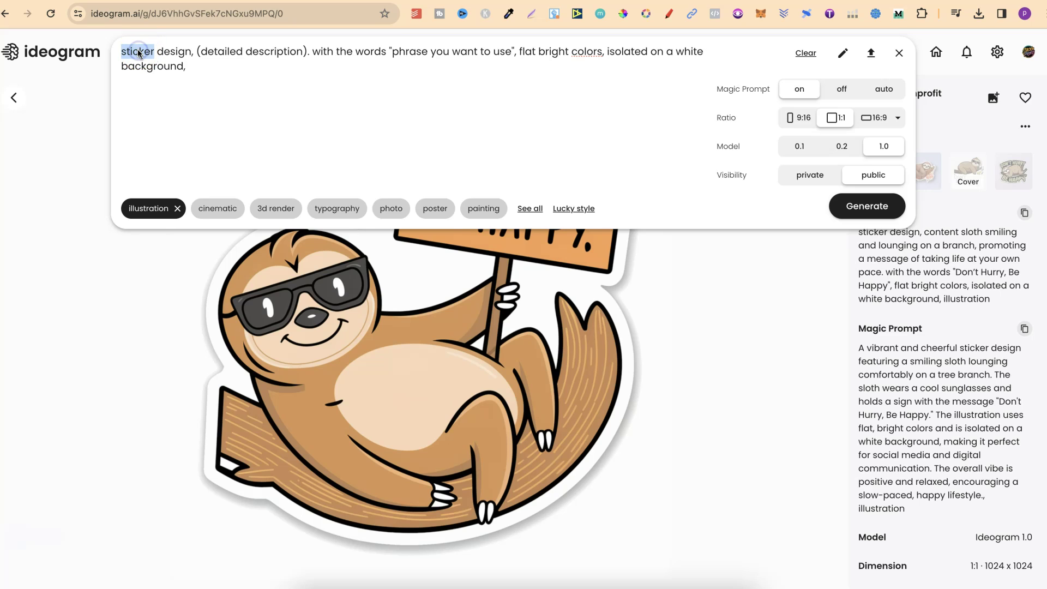
text(tshirt)
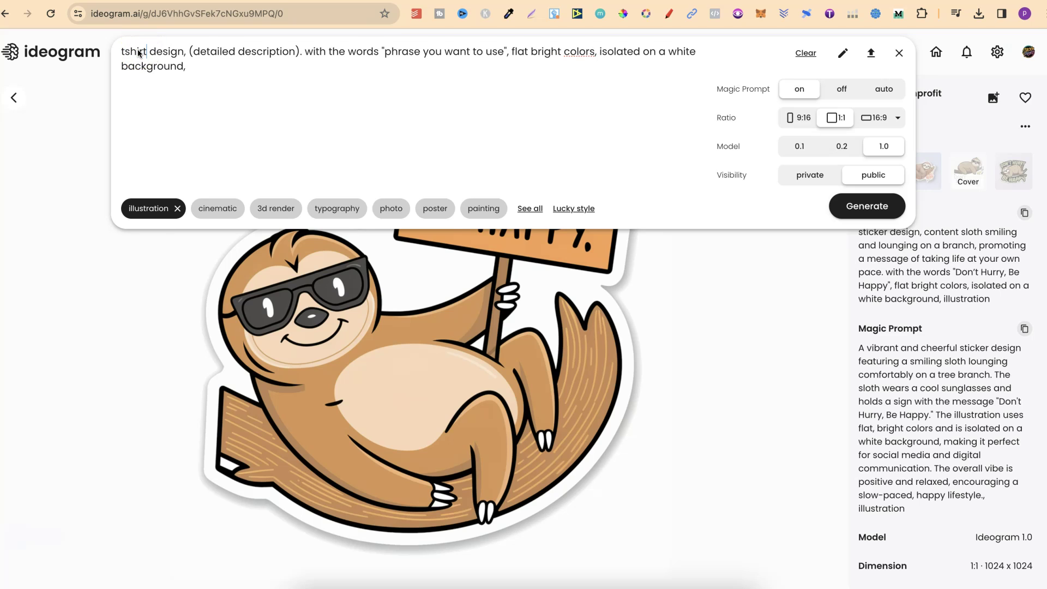
drag(193, 52, 289, 52)
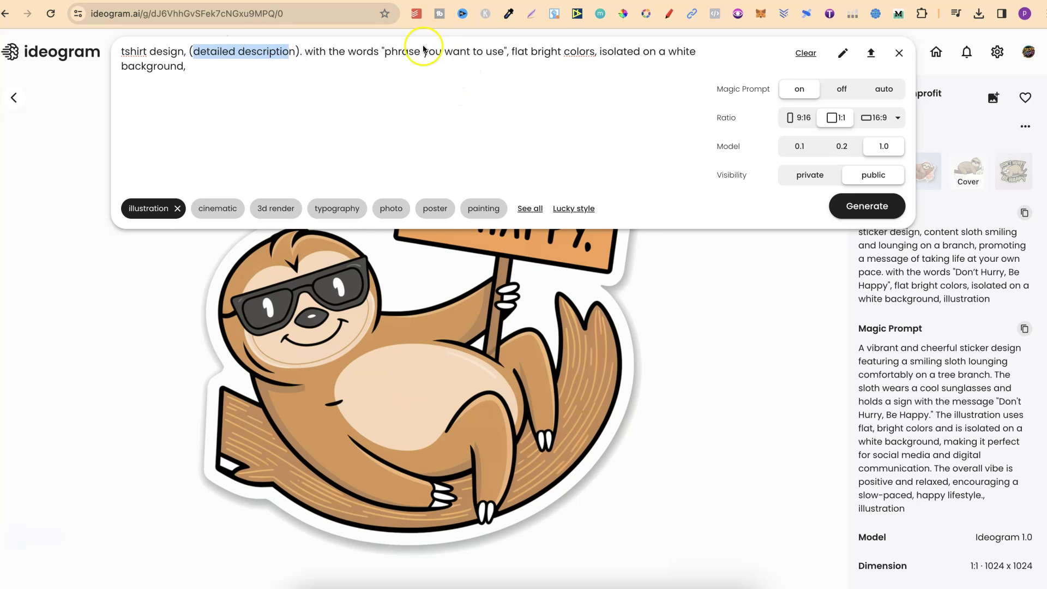
drag(385, 53, 487, 54)
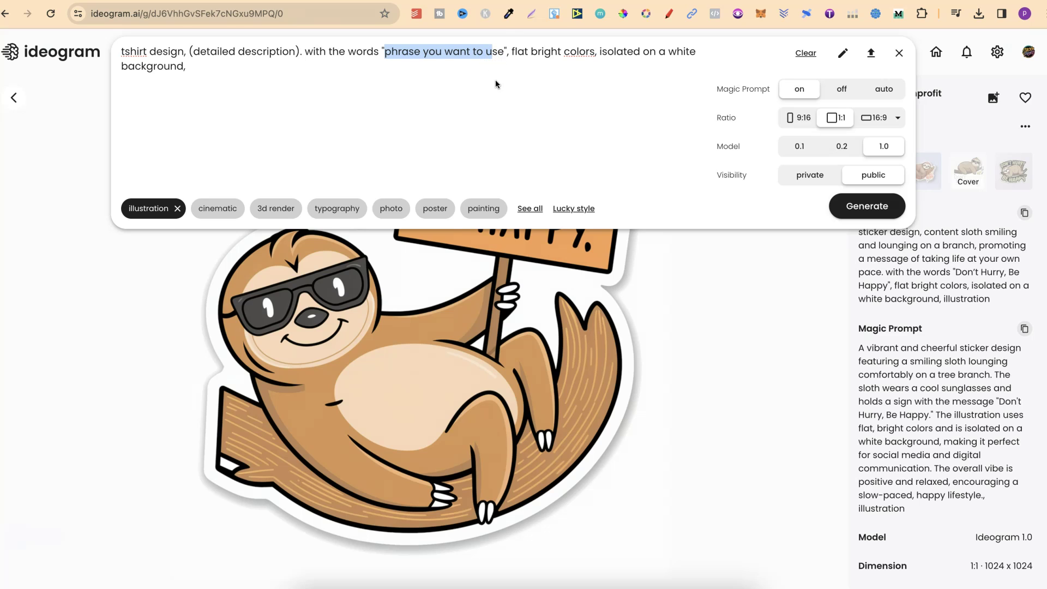
drag(495, 84, 497, 49)
click(508, 51)
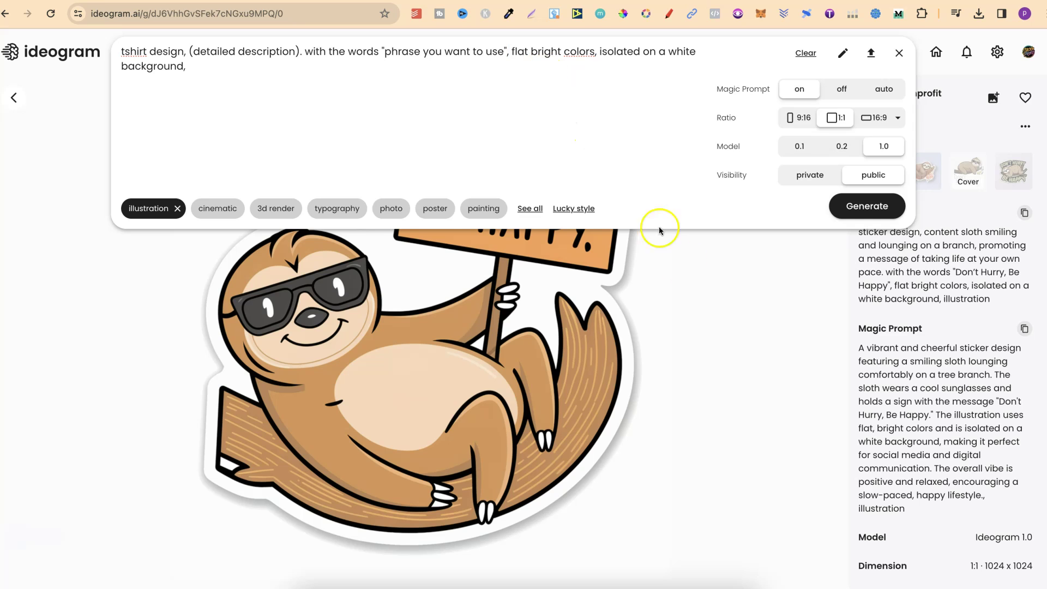
click(708, 294)
Go back to the generated designs gallery and open the Avo-Cuddle design
click(3, 102)
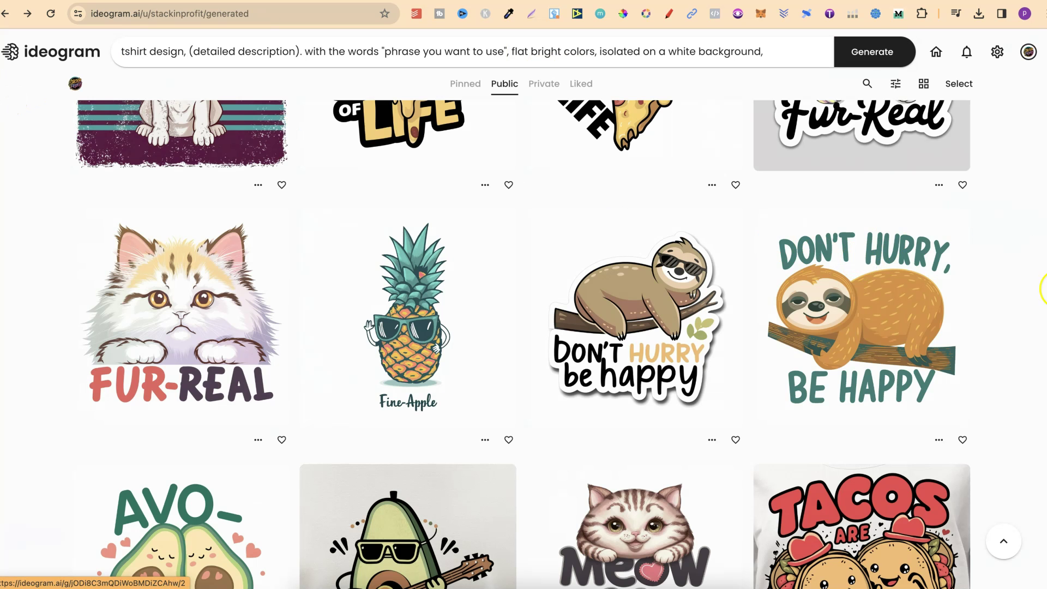
scroll(995, 370, down, 1)
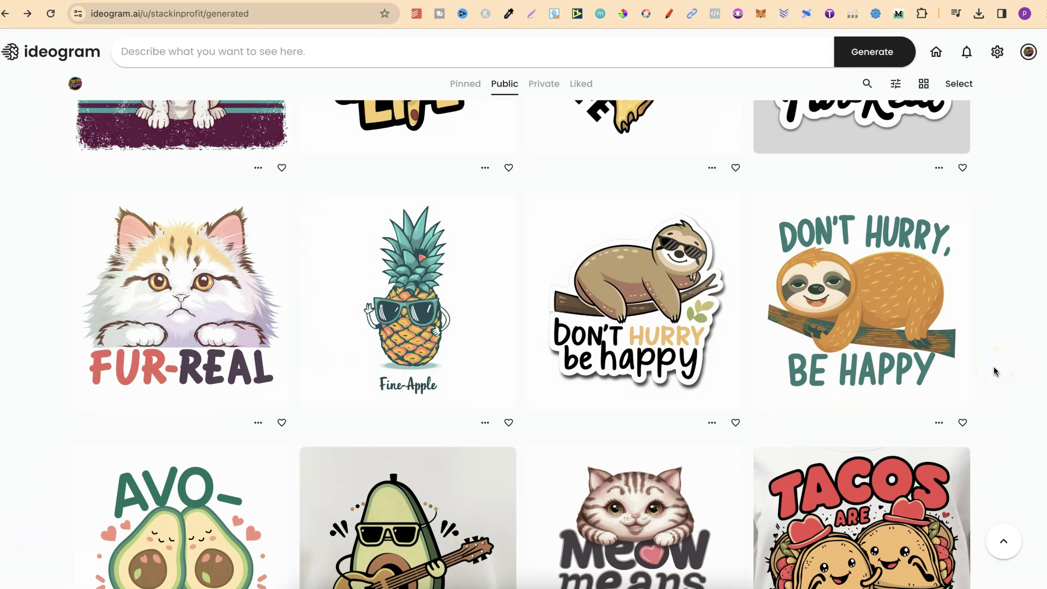
scroll(995, 371, down, 5)
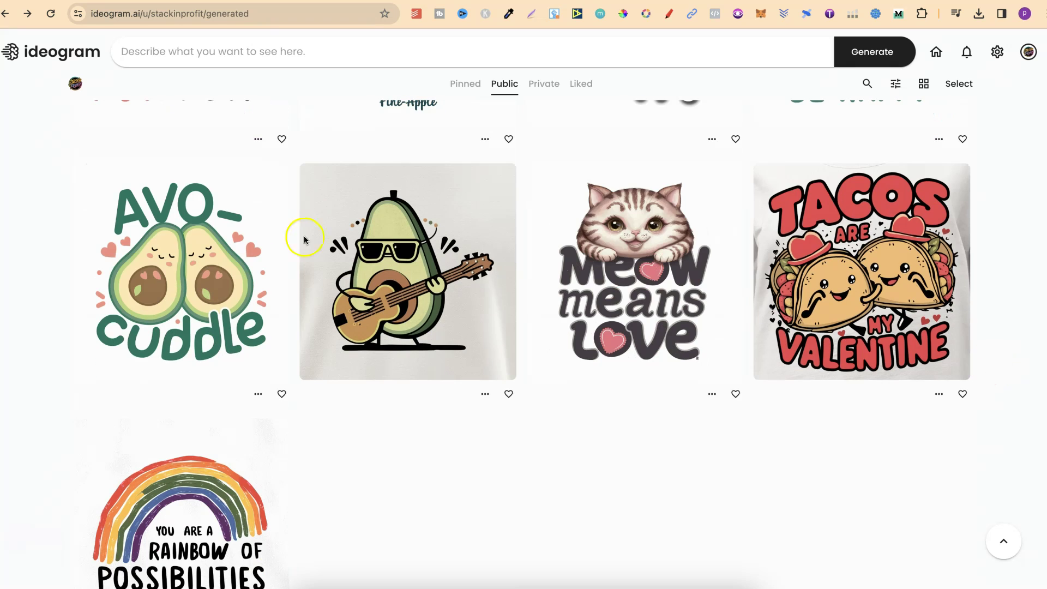
click(192, 245)
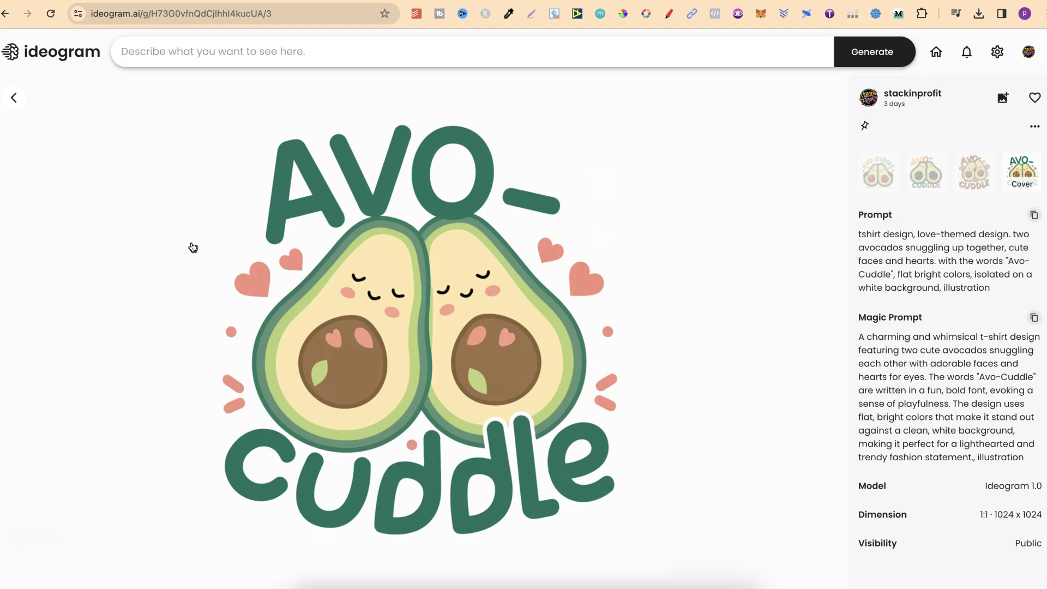
Copy Avo-Cuddle's prompt into the prompt box and add a period after 'love-themed design'
click(1034, 215)
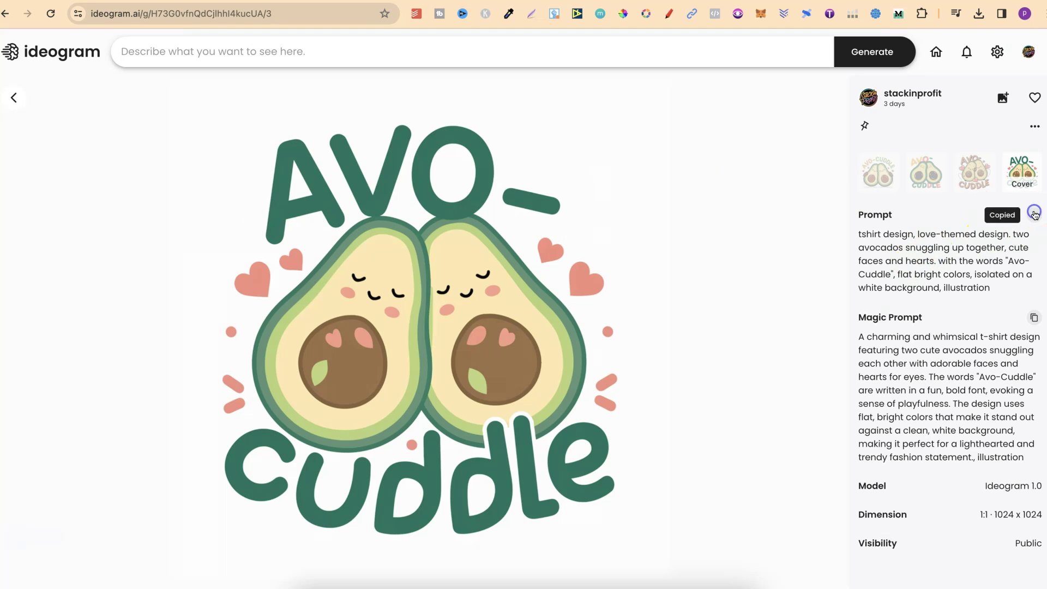
click(212, 52)
key(ctrl+v)
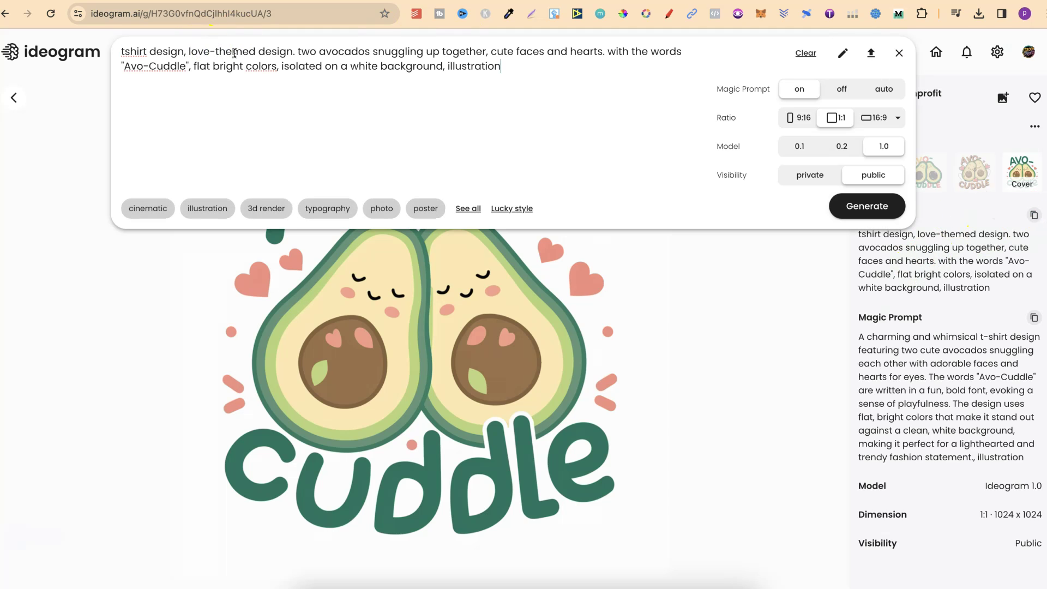
click(112, 52)
click(182, 54)
click(275, 55)
click(295, 52)
text(.)
Collapse the prompt box and highlight the Magic Prompt and original prompt texts
click(747, 437)
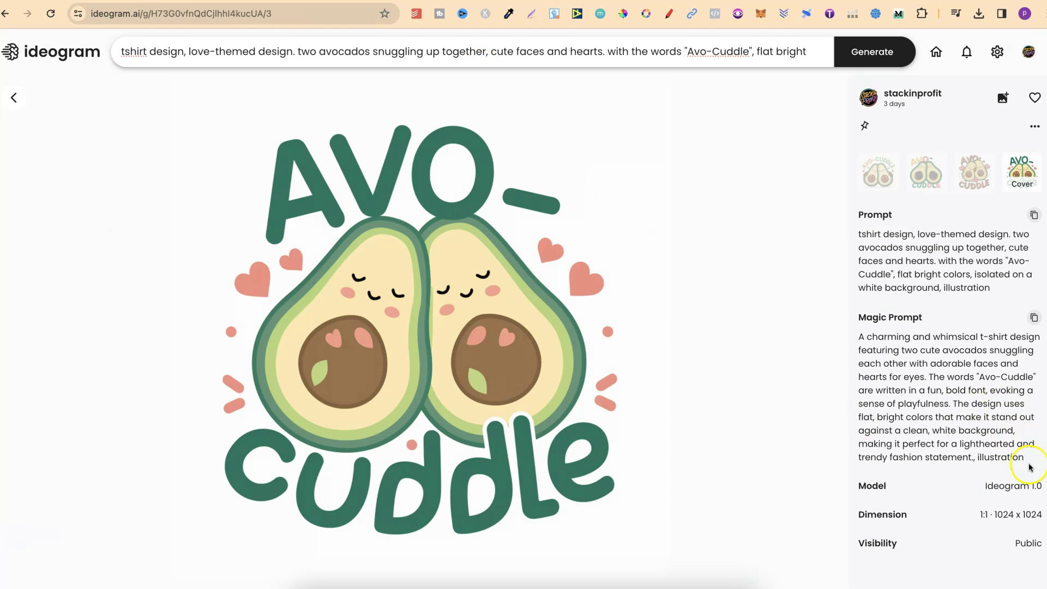
drag(1024, 459, 860, 338)
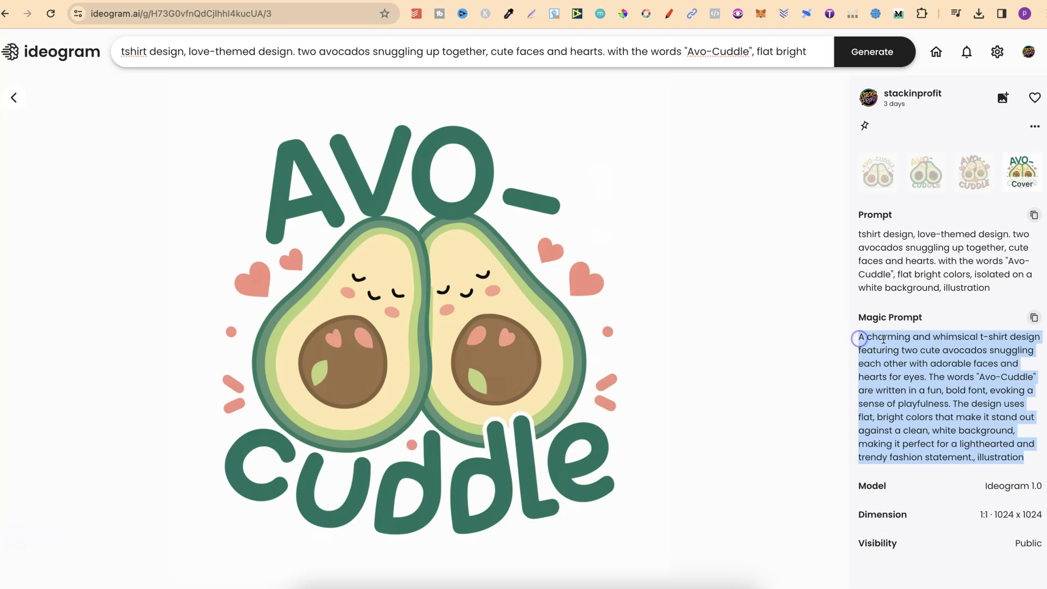
drag(990, 287, 854, 230)
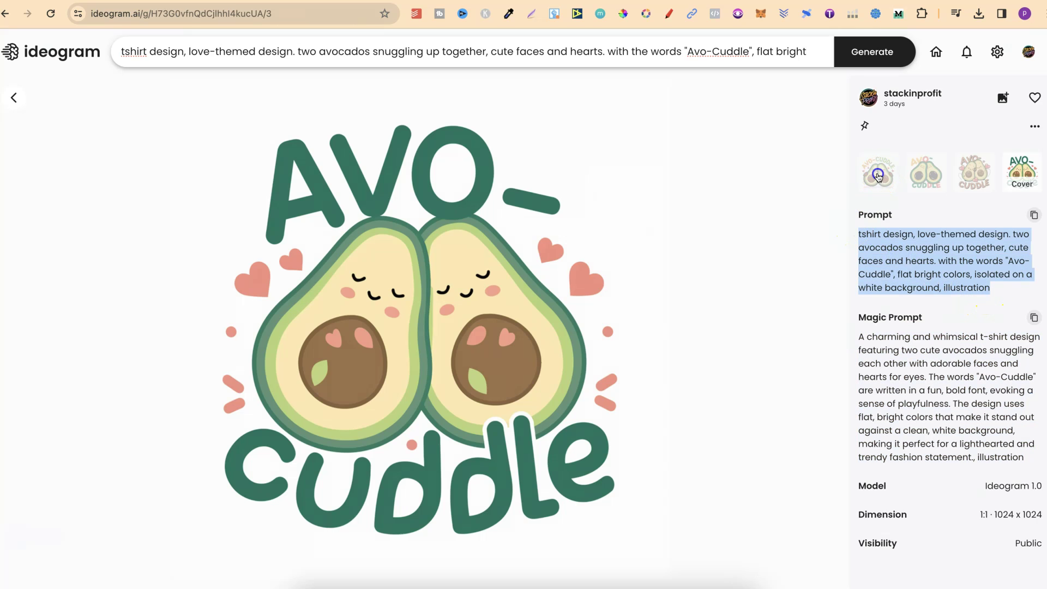
View each of the four Avo-Cuddle variants, then return to the designs gallery
click(878, 175)
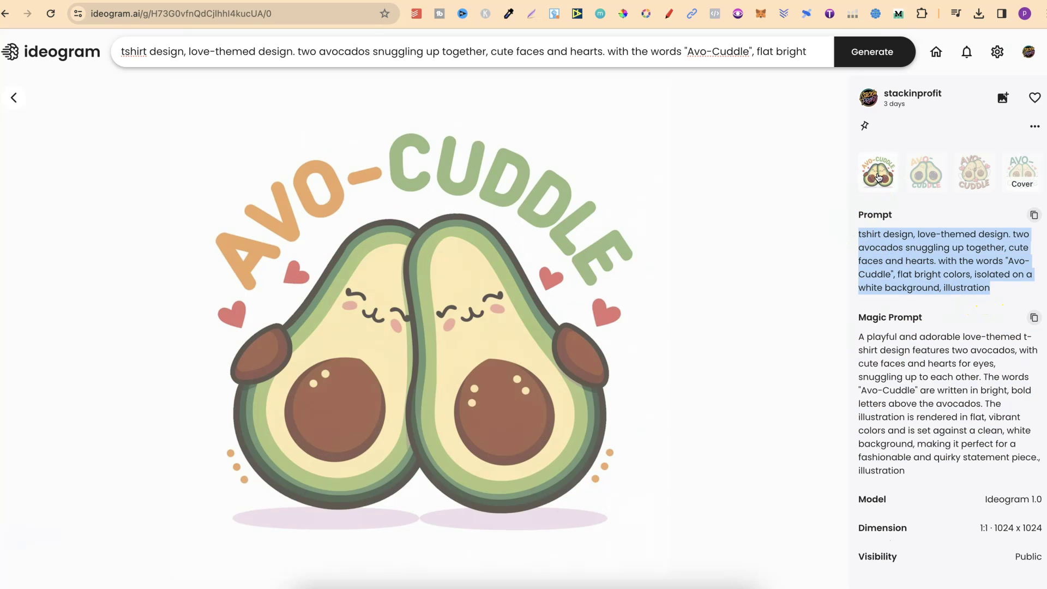
click(925, 173)
click(877, 182)
click(877, 181)
click(984, 181)
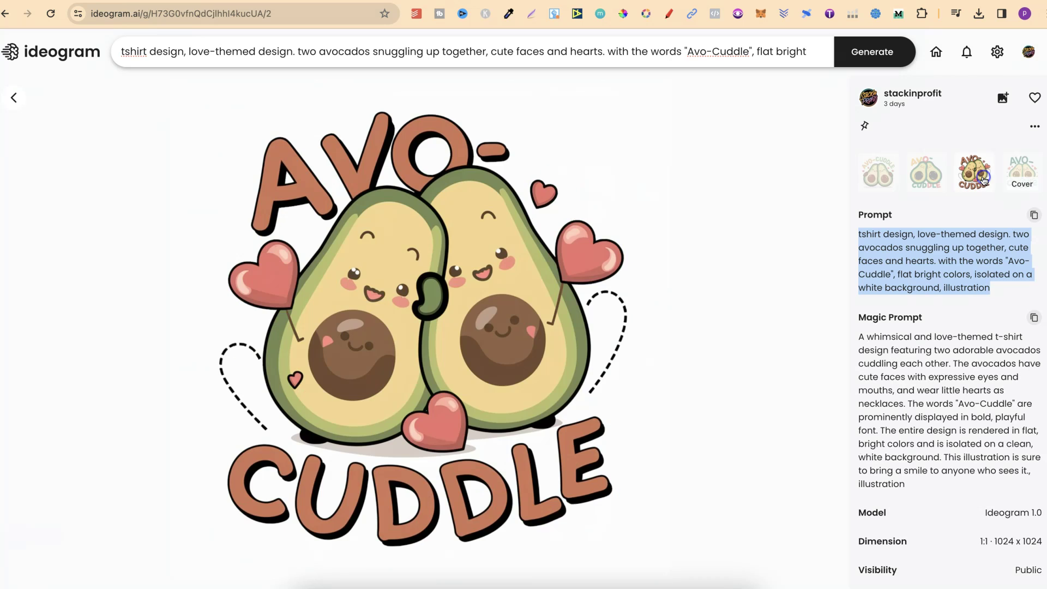
click(1002, 176)
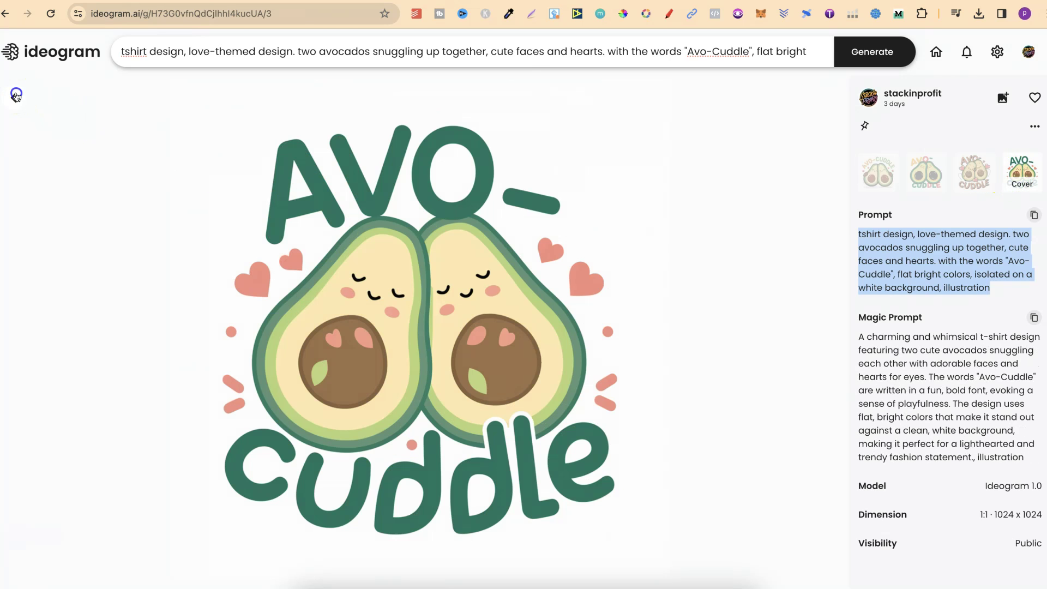
click(13, 97)
Open the guitar-playing avocado design and compare its Guac 'n Roll variants, ending on the first
scroll(641, 473, down, 1)
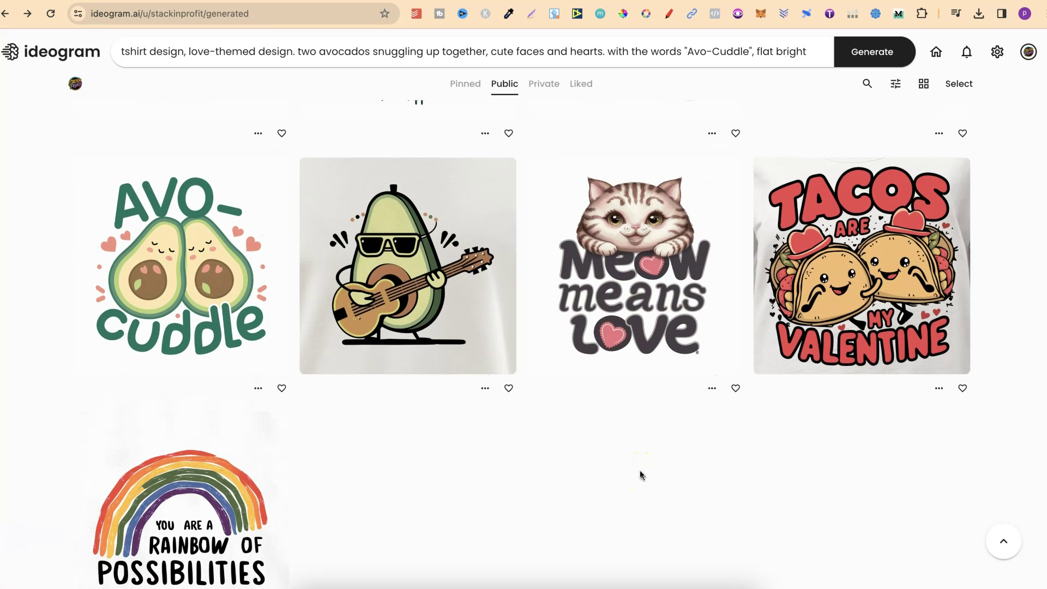
click(388, 278)
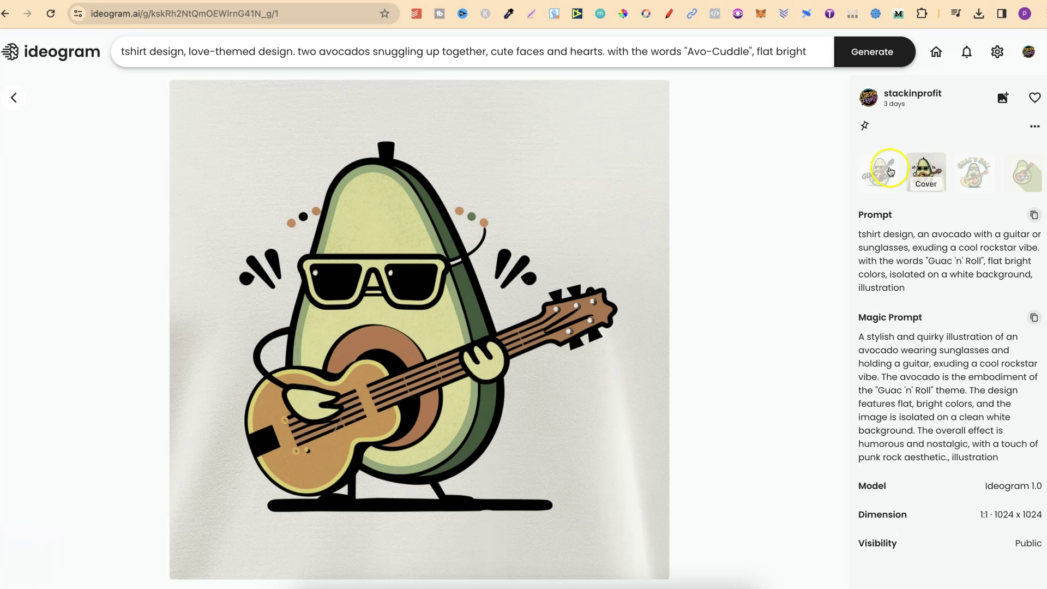
click(967, 178)
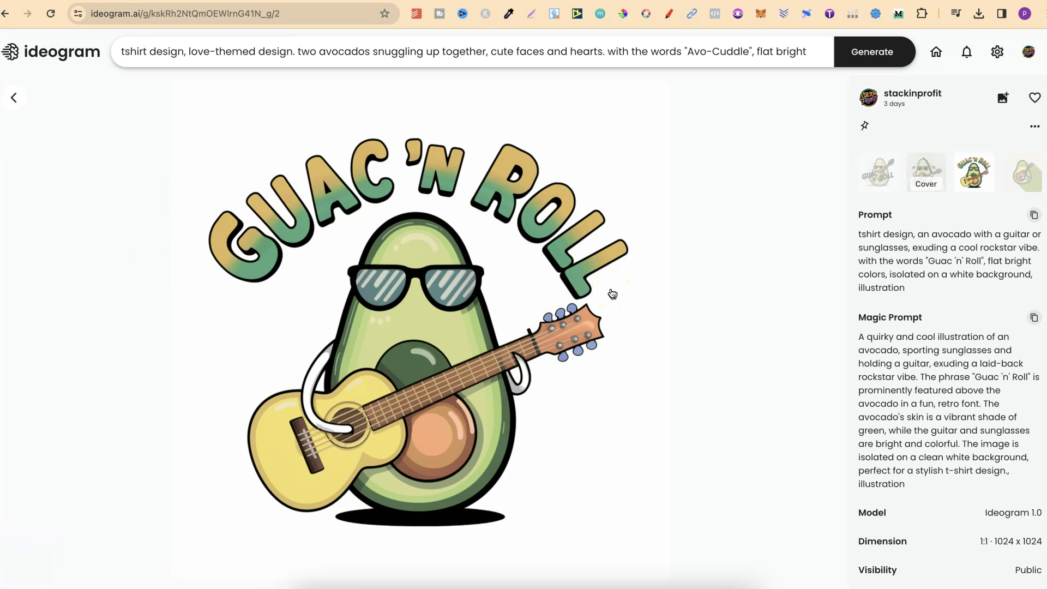
click(459, 469)
click(449, 452)
click(878, 175)
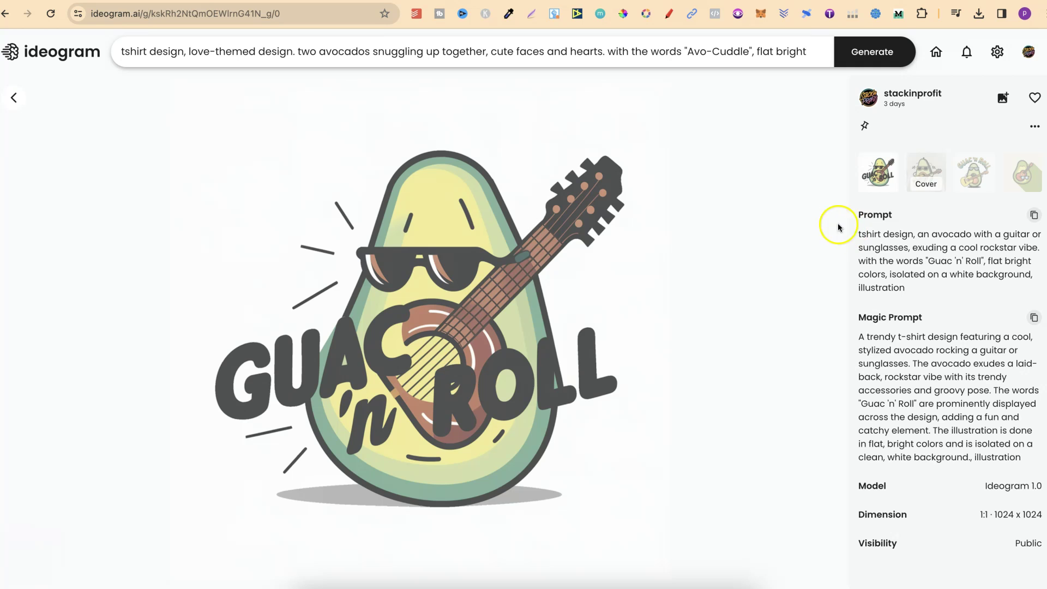
From the profile page, open Tacos Are My Valentine, view its first variant, then go back
click(1029, 51)
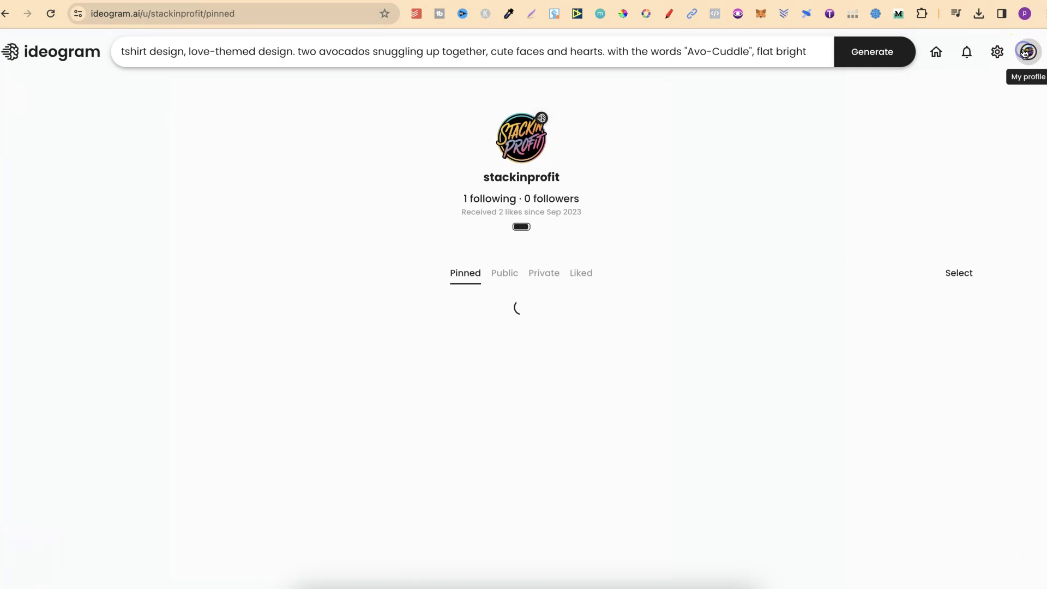
scroll(654, 327, down, 10)
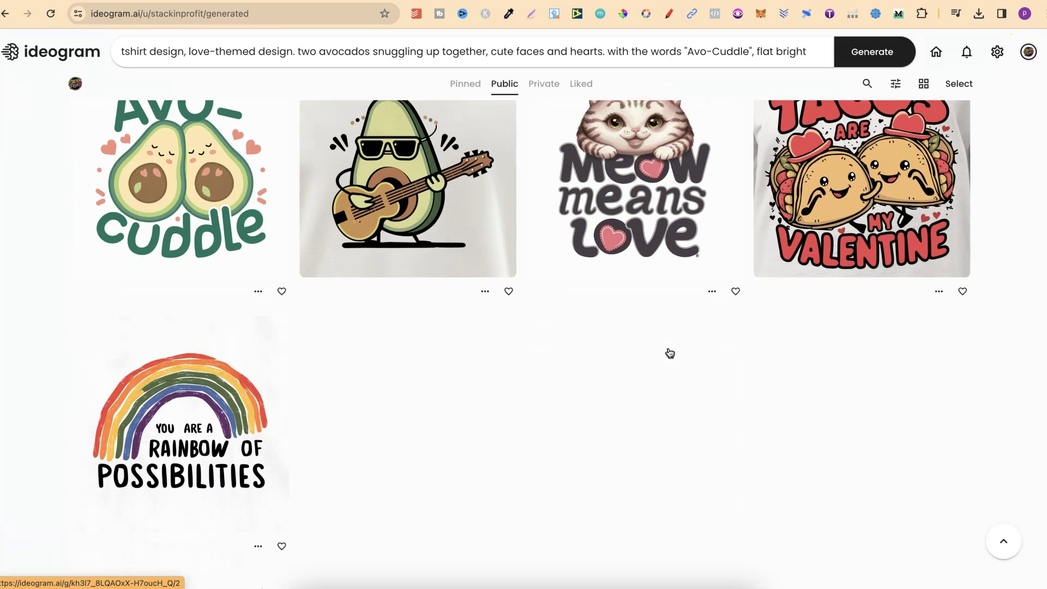
click(855, 191)
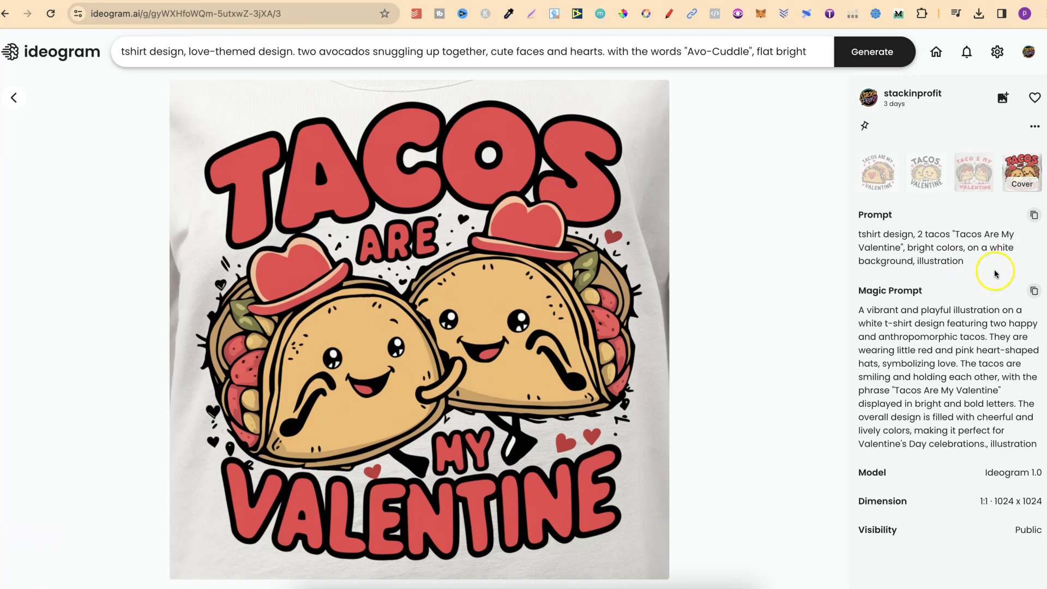
click(874, 169)
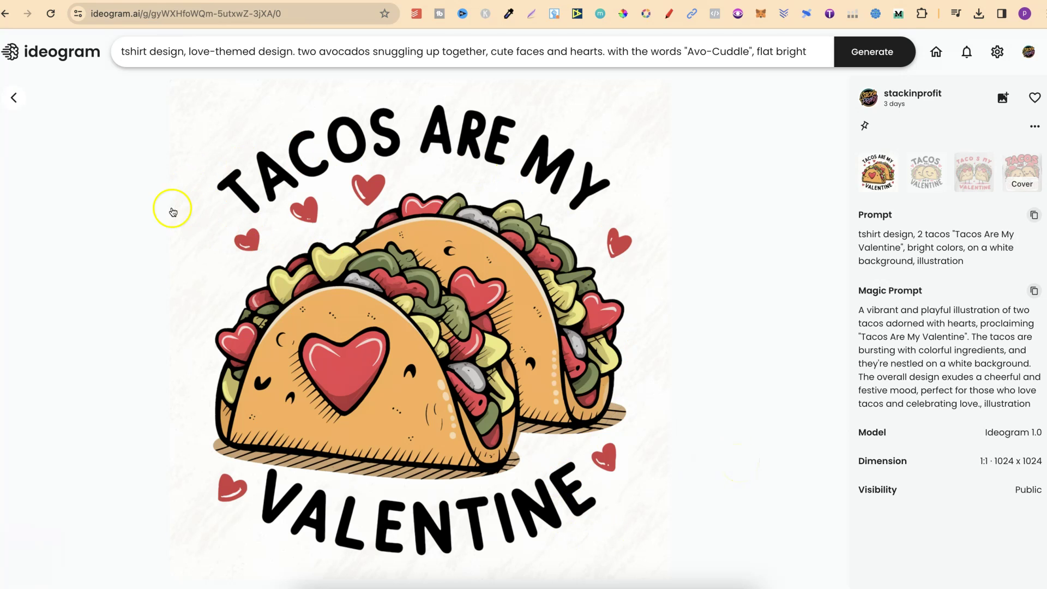
click(15, 98)
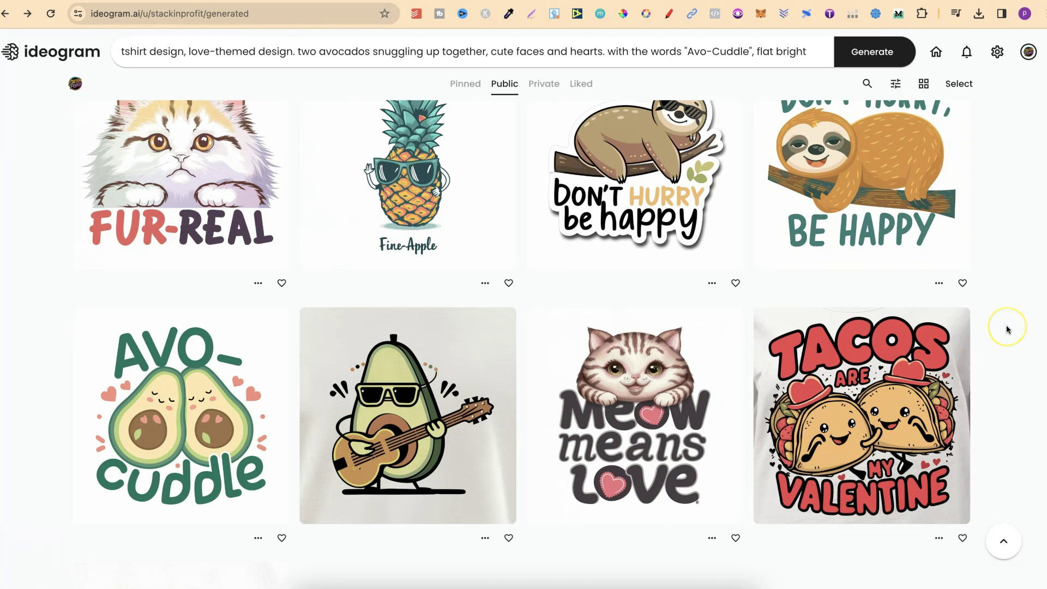
scroll(1006, 327, up, 4)
scroll(1008, 330, up, 2)
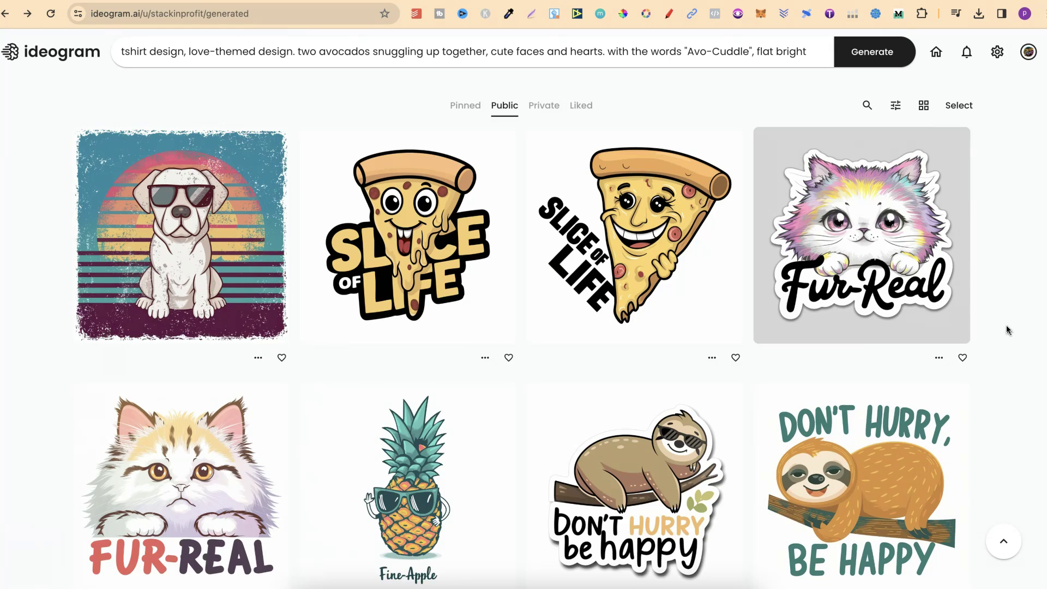
scroll(1006, 328, up, 3)
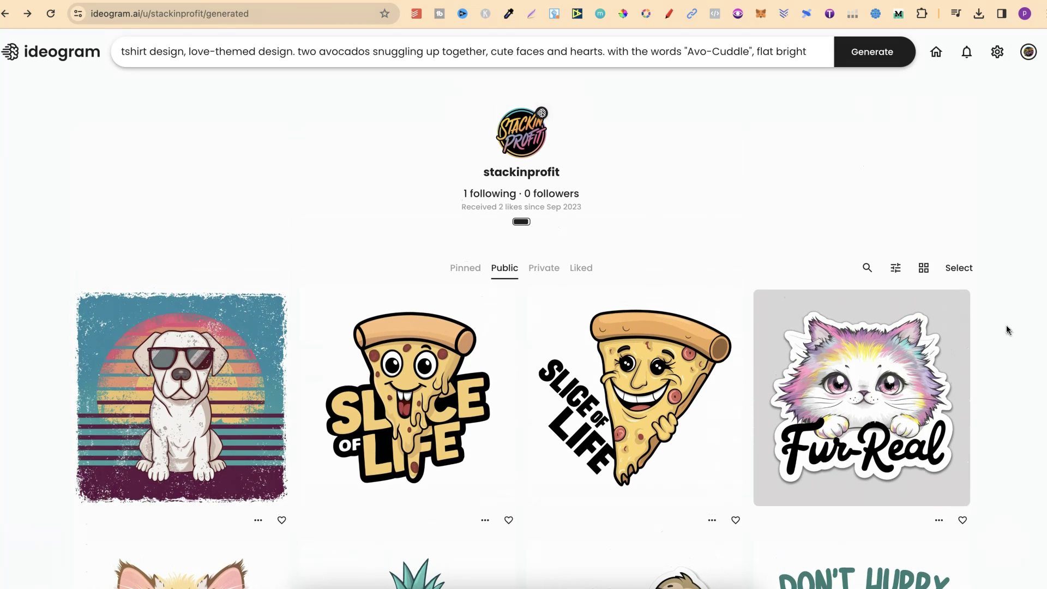